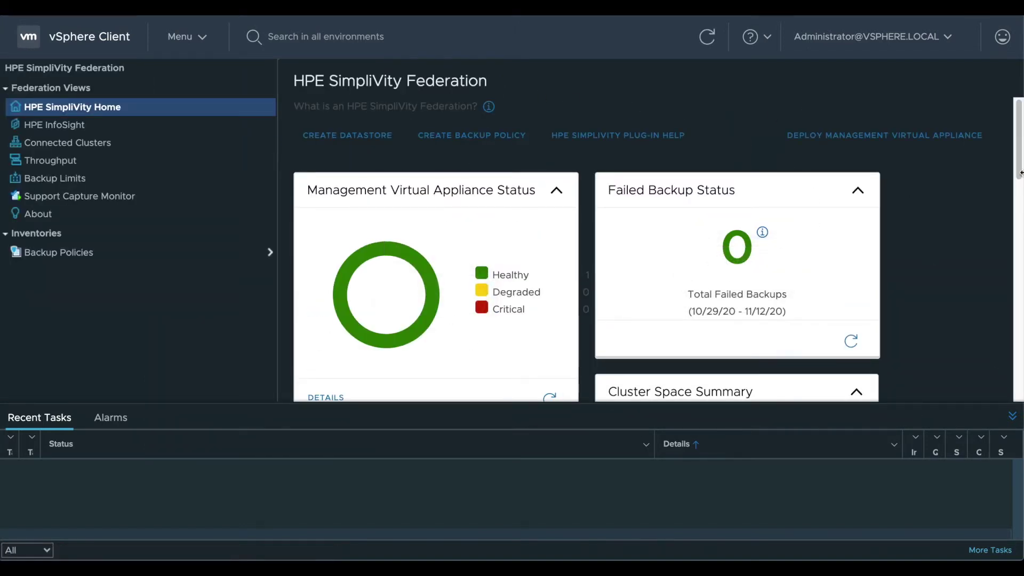
Review the HPE SimpliVity Federation home overview and the About page of the SimpliVity plug-in
{"action": "left_click_drag", "start_coordinate": [1018, 153], "coordinate": [1016, 334]}
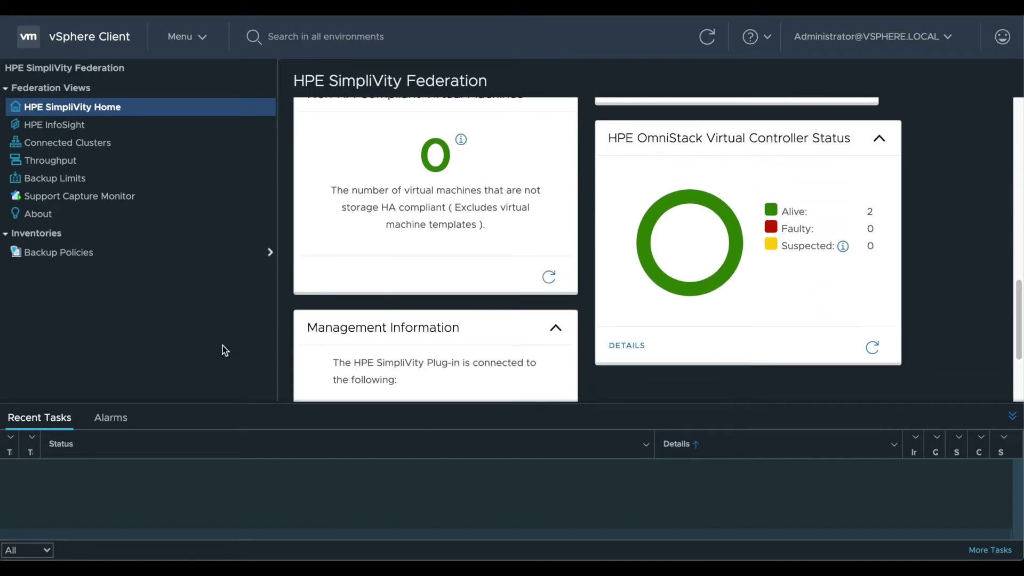
{"action": "left_click", "coordinate": [116, 215]}
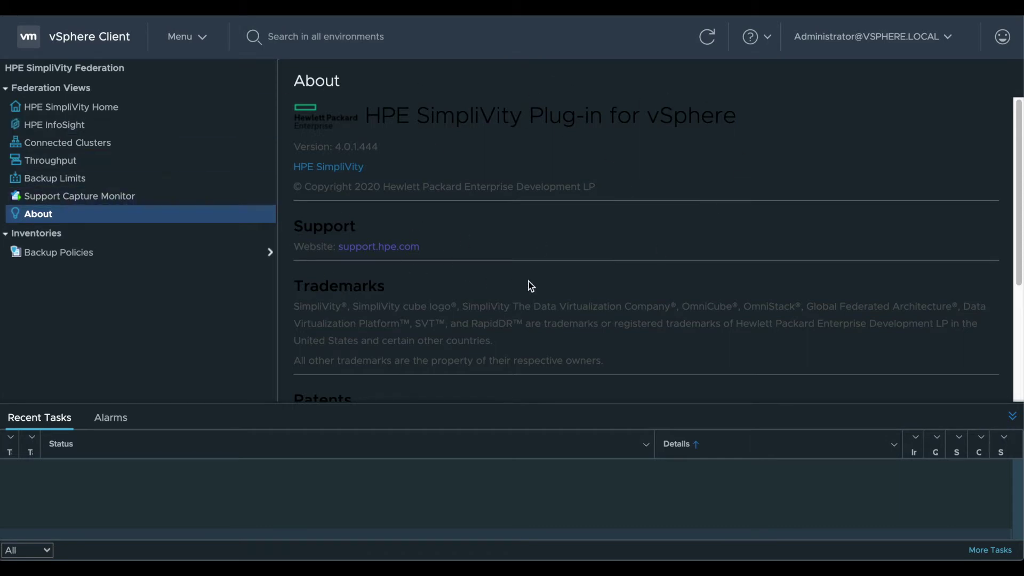
Go to the Hosts and Clusters inventory and select the Windows Server 2019 (Guest) virtual machine in SVT-Cluster-A
{"action": "left_click", "coordinate": [180, 43]}
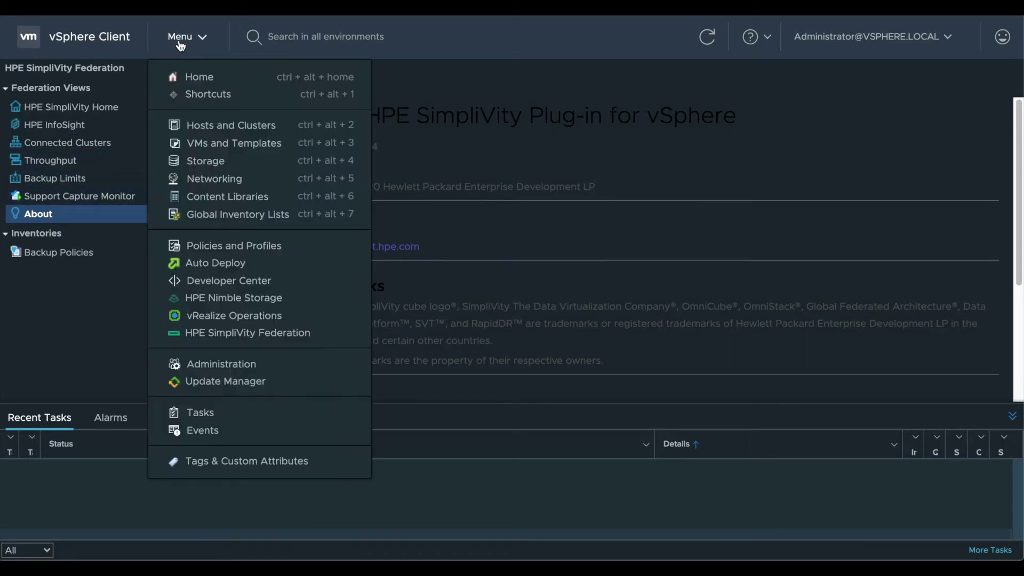
{"action": "left_click", "coordinate": [229, 128]}
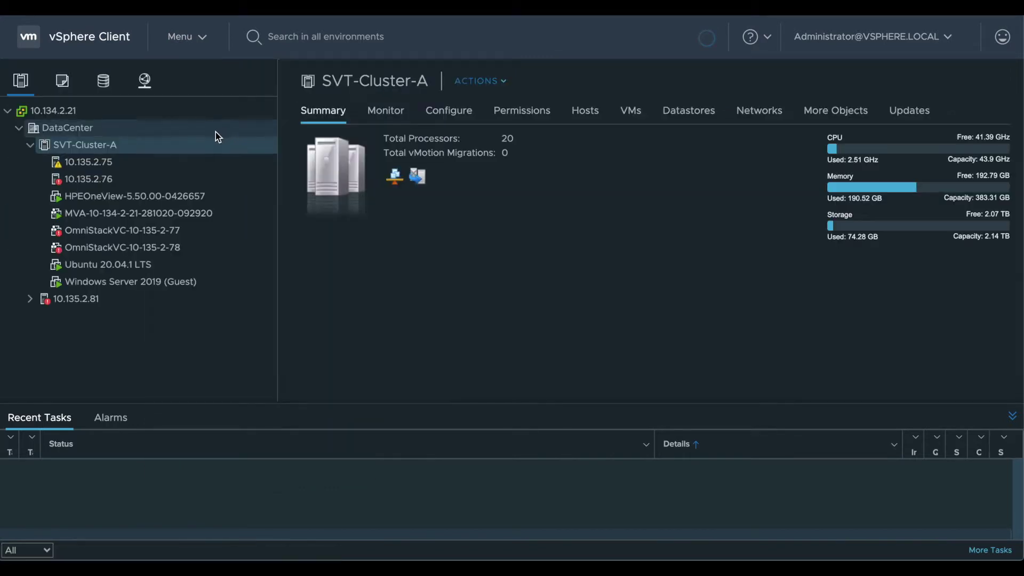
{"action": "left_click", "coordinate": [152, 283]}
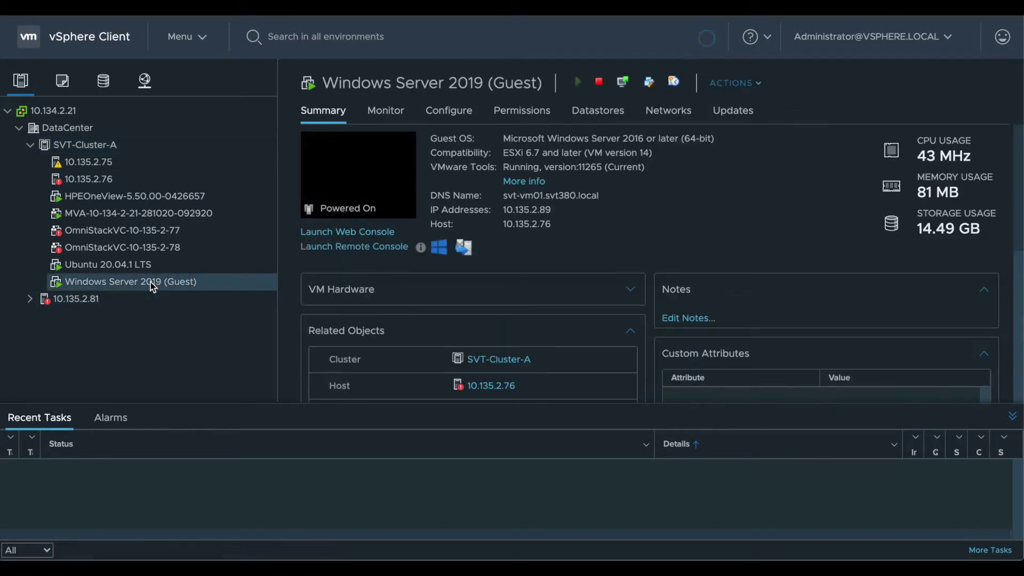
Look over the HPE SimpliVity actions offered for the Windows Server 2019 (Guest) virtual machine
{"action": "right_click", "coordinate": [150, 283]}
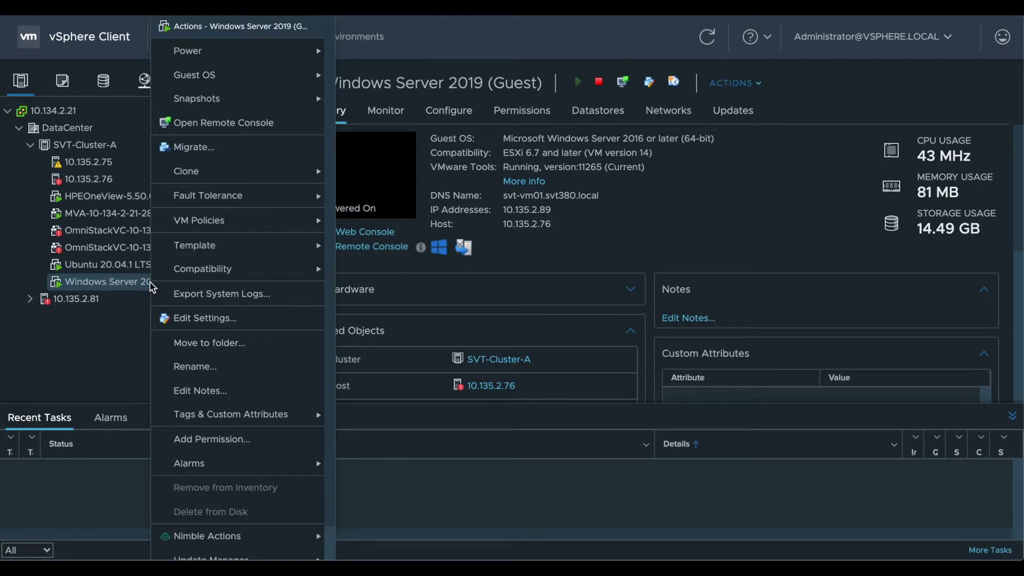
{"action": "scroll", "coordinate": [279, 395], "scroll_direction": "down", "scroll_amount": 1}
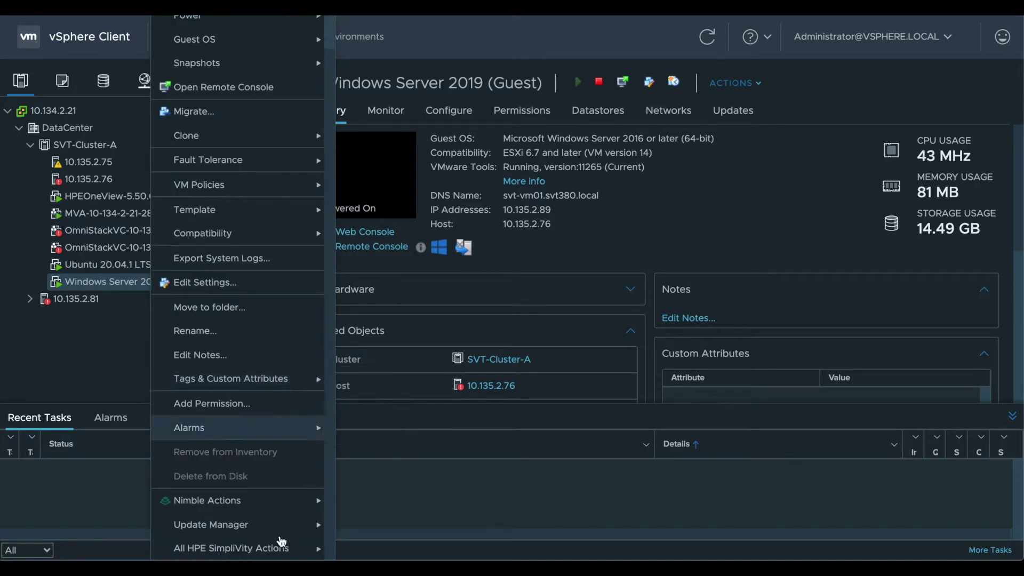
{"action": "mouse_move", "coordinate": [278, 551]}
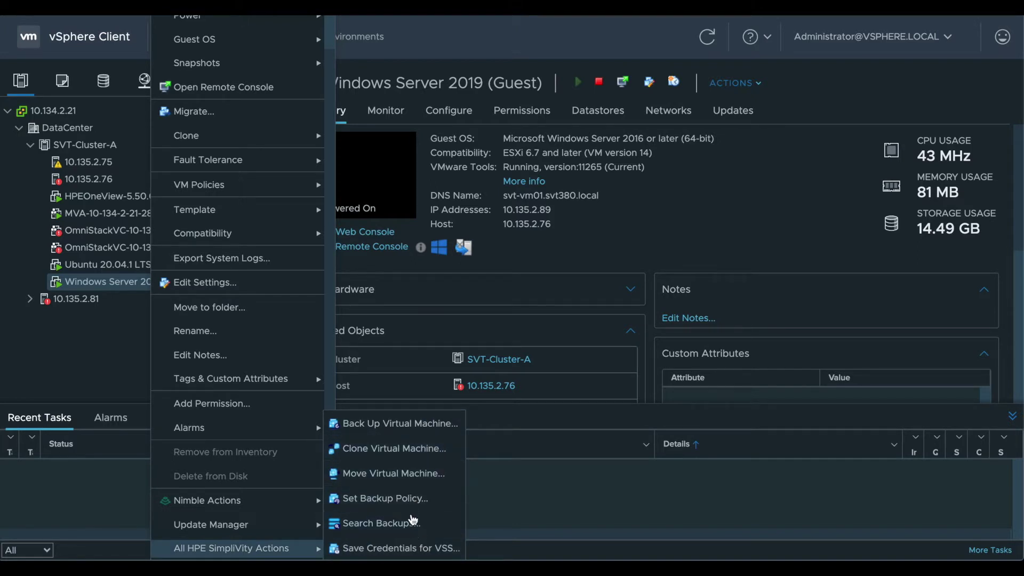
{"action": "left_click", "coordinate": [433, 528]}
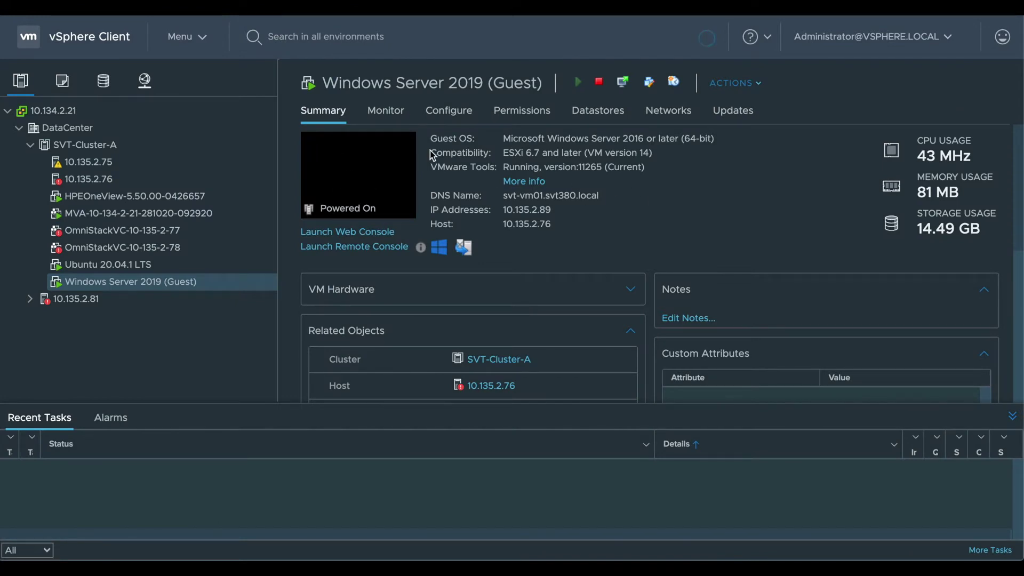
Launch the web console of the Windows Server 2019 (Guest) virtual machine and sign in with the administrator account password
{"action": "left_click", "coordinate": [366, 168]}
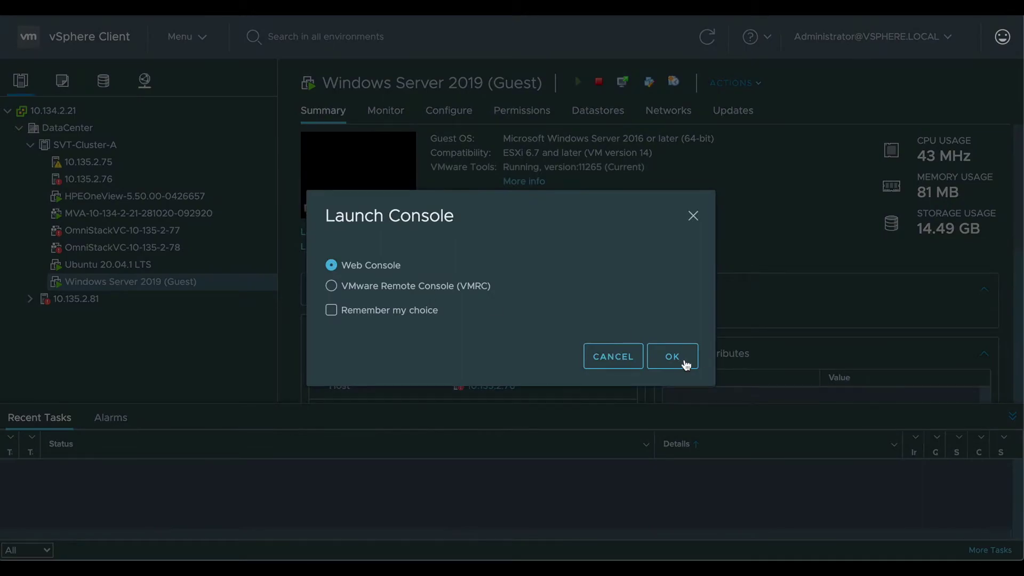
{"action": "left_click", "coordinate": [681, 361]}
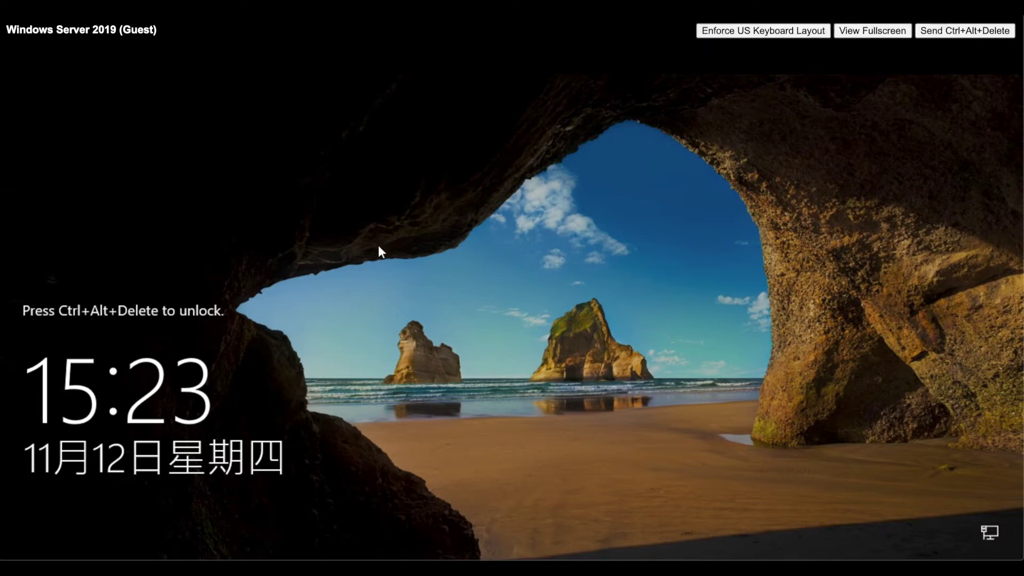
{"action": "left_click", "coordinate": [966, 32]}
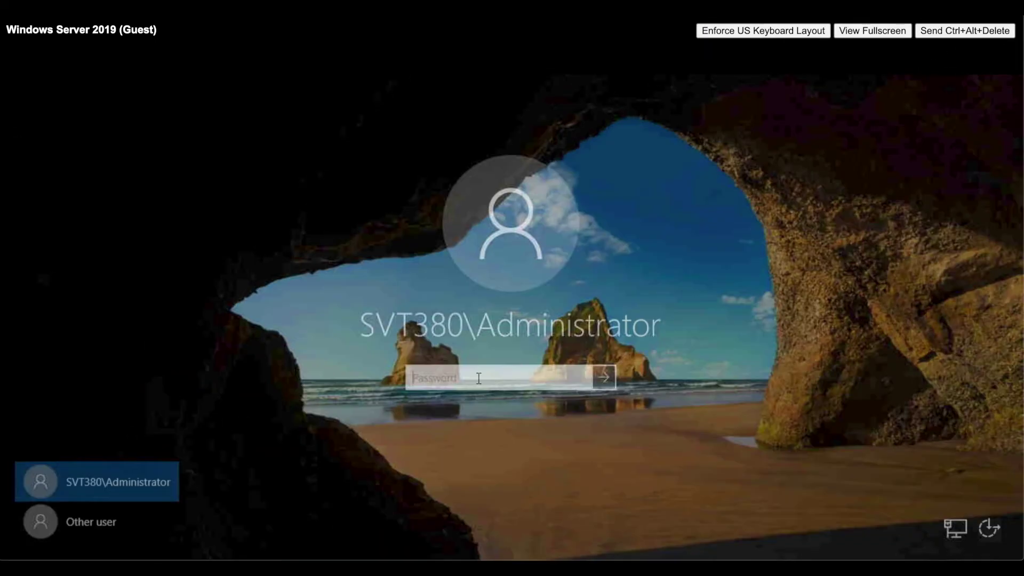
{"action": "type", "text": "•••••••••••"}
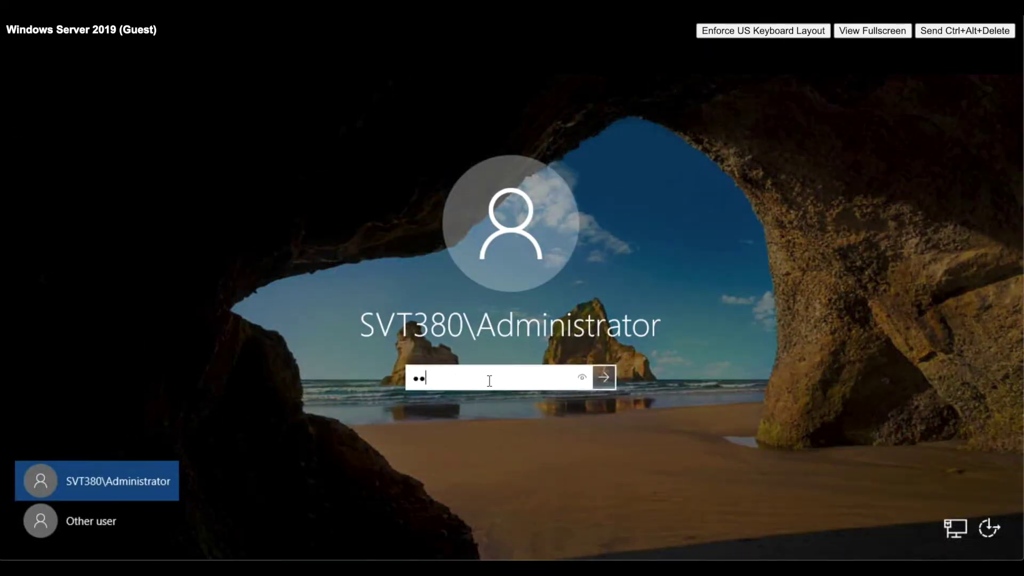
{"action": "key", "text": "Return"}
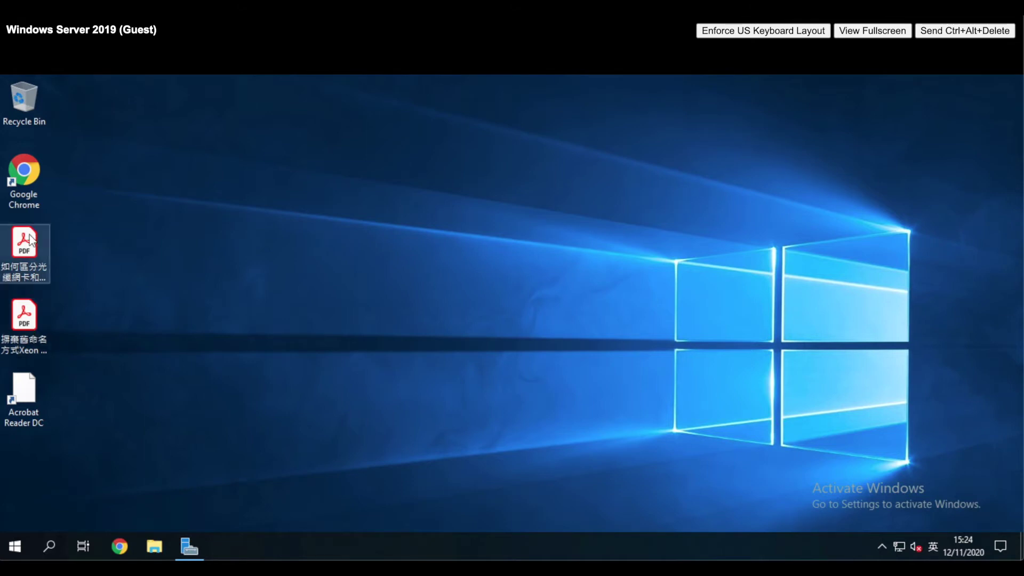
Check the guest's Windows edition and computer details in the system information, and close the Settings and System windows
{"action": "right_click", "coordinate": [20, 541]}
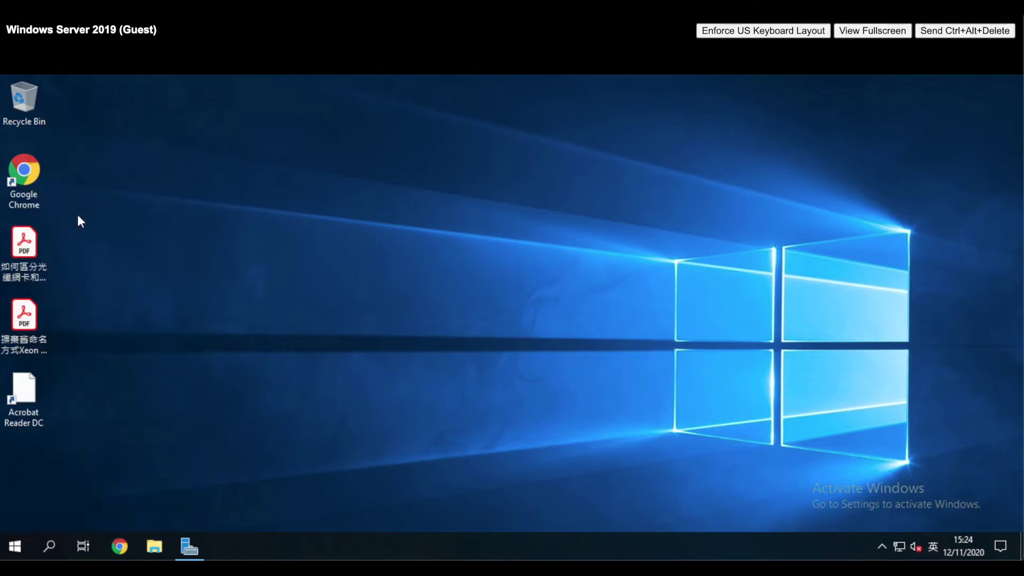
{"action": "left_click", "coordinate": [79, 216]}
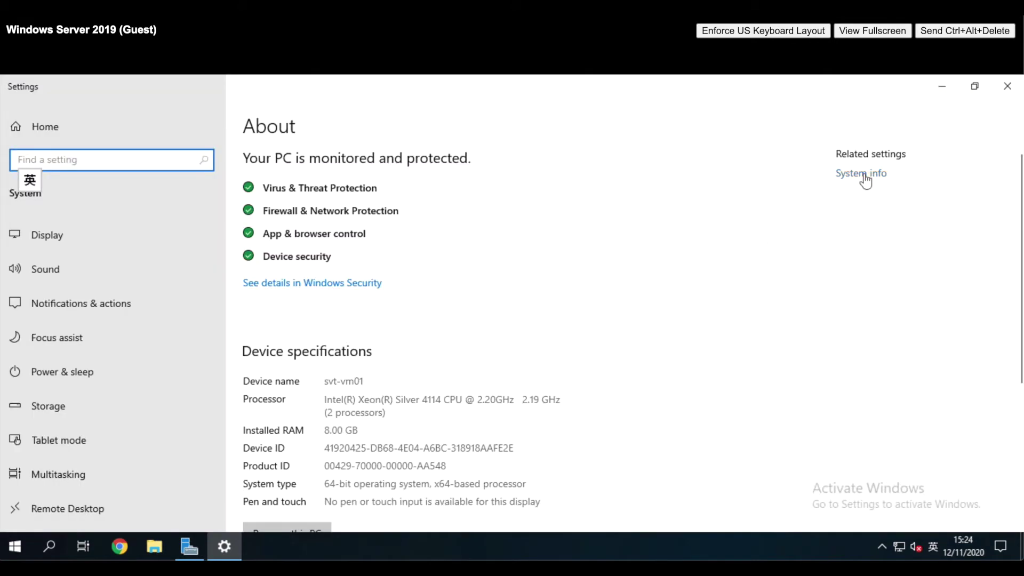
{"action": "left_click", "coordinate": [861, 174]}
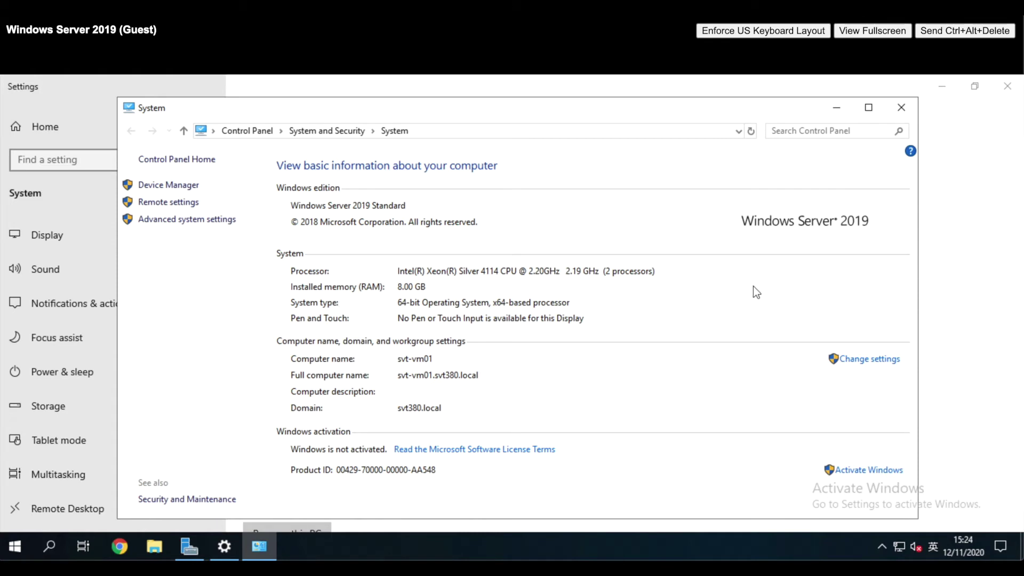
{"action": "left_click", "coordinate": [903, 109]}
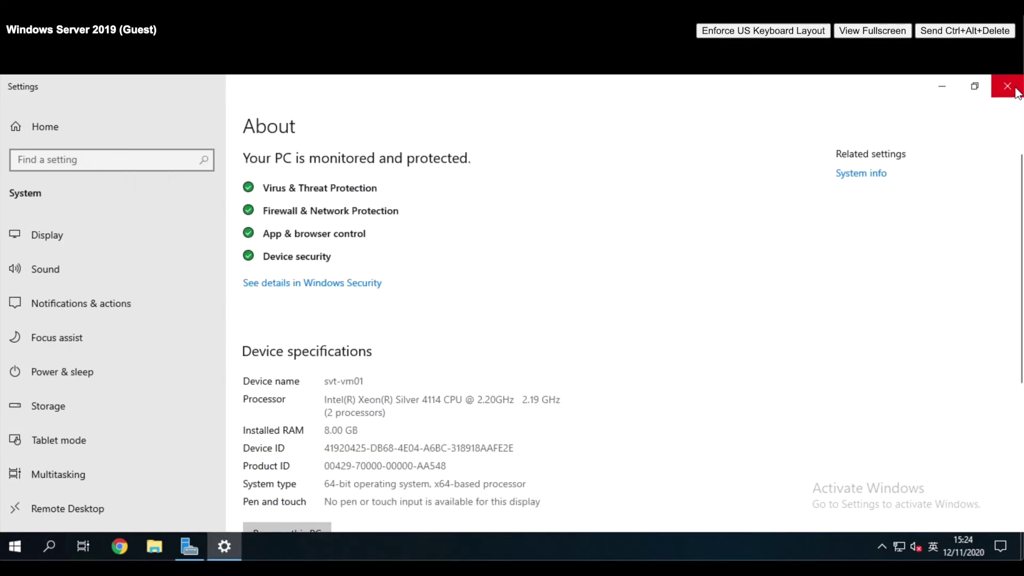
{"action": "left_click", "coordinate": [1016, 94]}
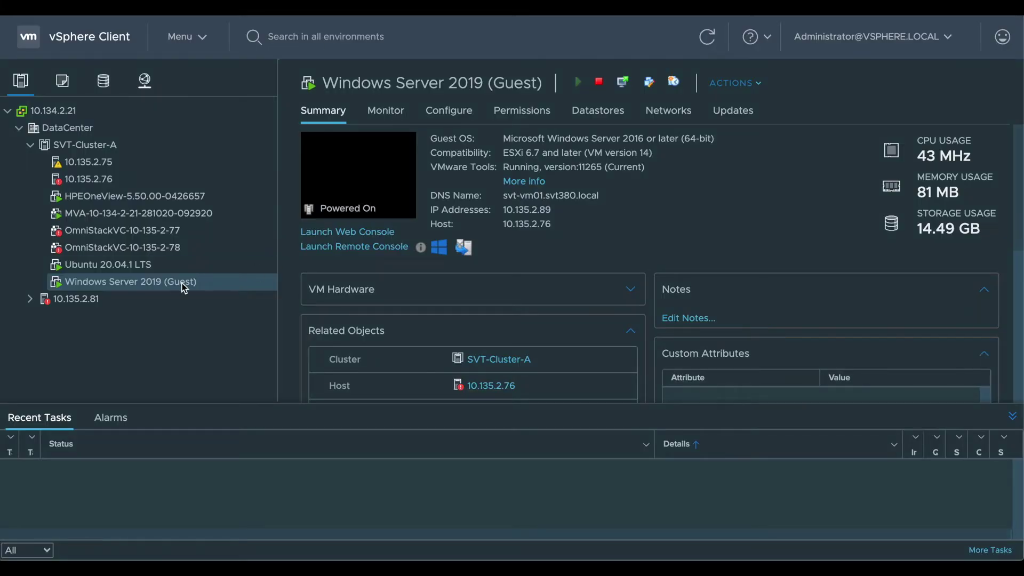
Create a crash-consistent SimpliVity backup of Windows Server 2019 (Guest) on local SVT-Cluster-A that never expires, and widen the recent tasks' Task Name column
{"action": "right_click", "coordinate": [183, 288]}
{"action": "scroll", "coordinate": [283, 483], "scroll_direction": "down", "scroll_amount": 1}
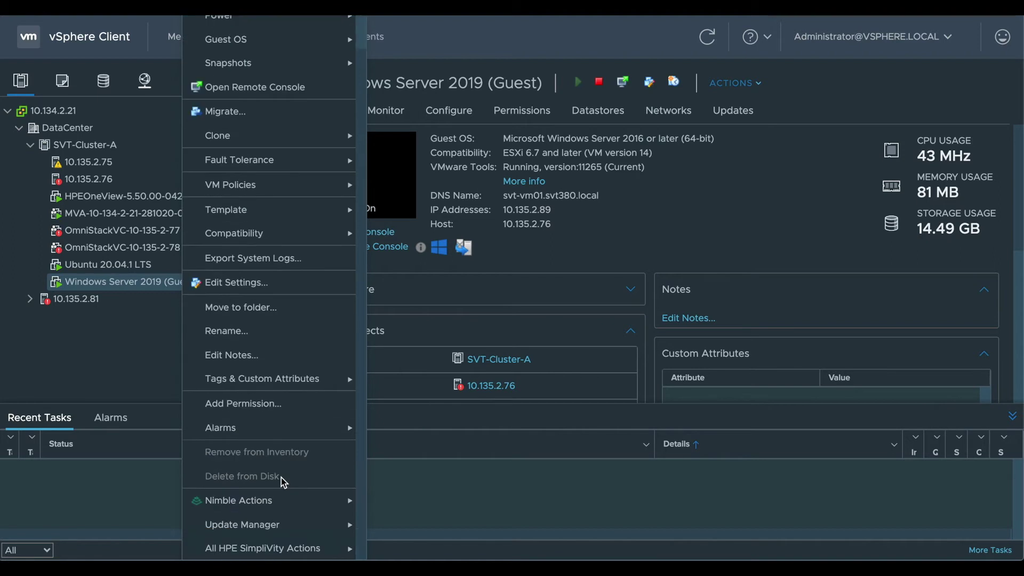
{"action": "mouse_move", "coordinate": [272, 552]}
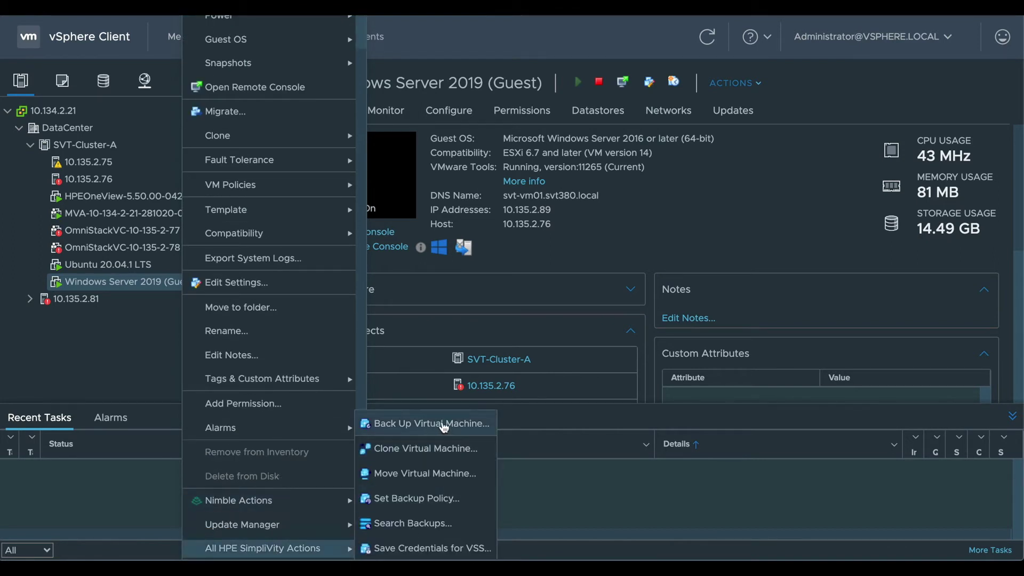
{"action": "left_click", "coordinate": [445, 425]}
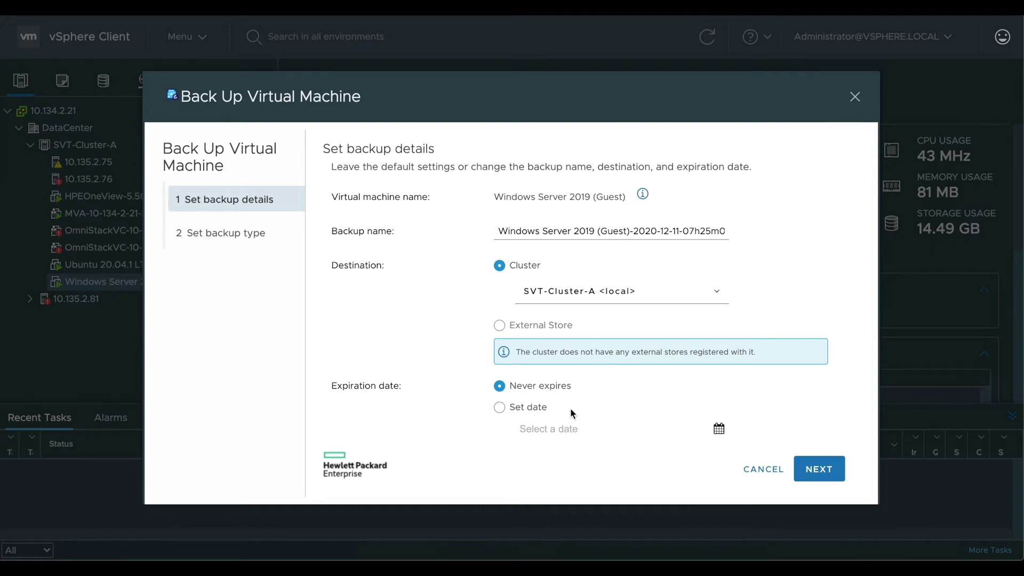
{"action": "left_click", "coordinate": [709, 291]}
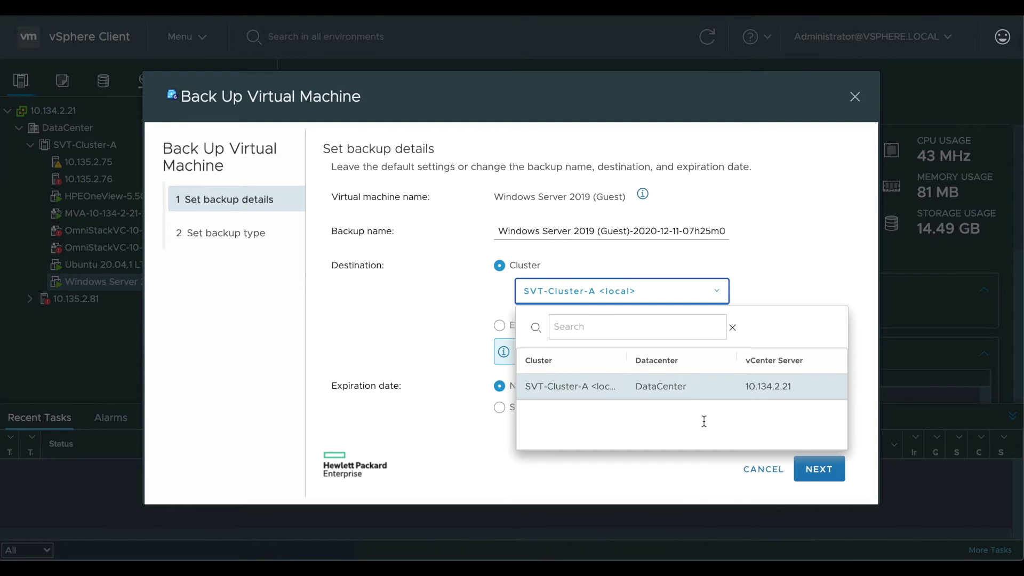
{"action": "left_click", "coordinate": [829, 478]}
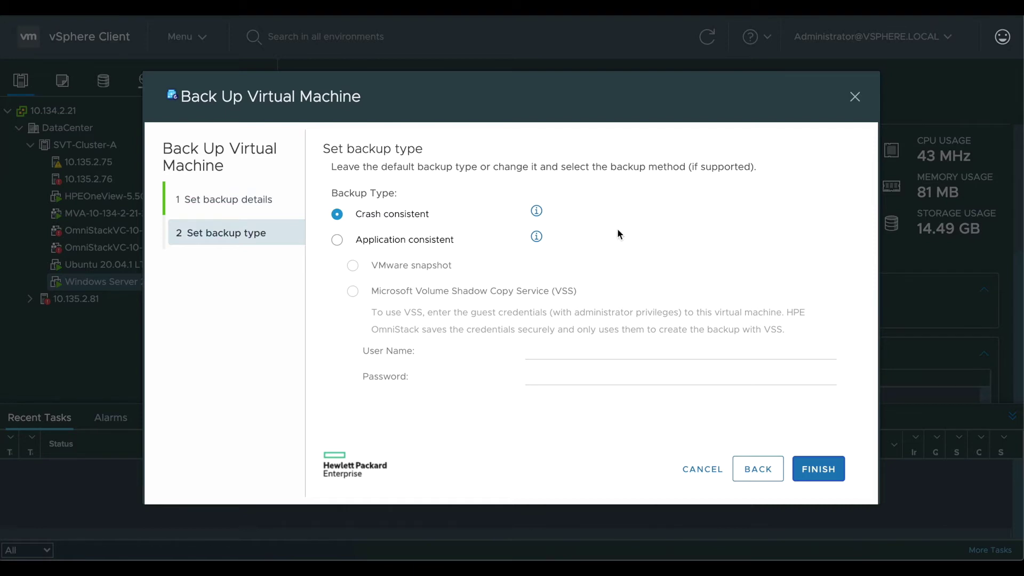
{"action": "left_click", "coordinate": [827, 471]}
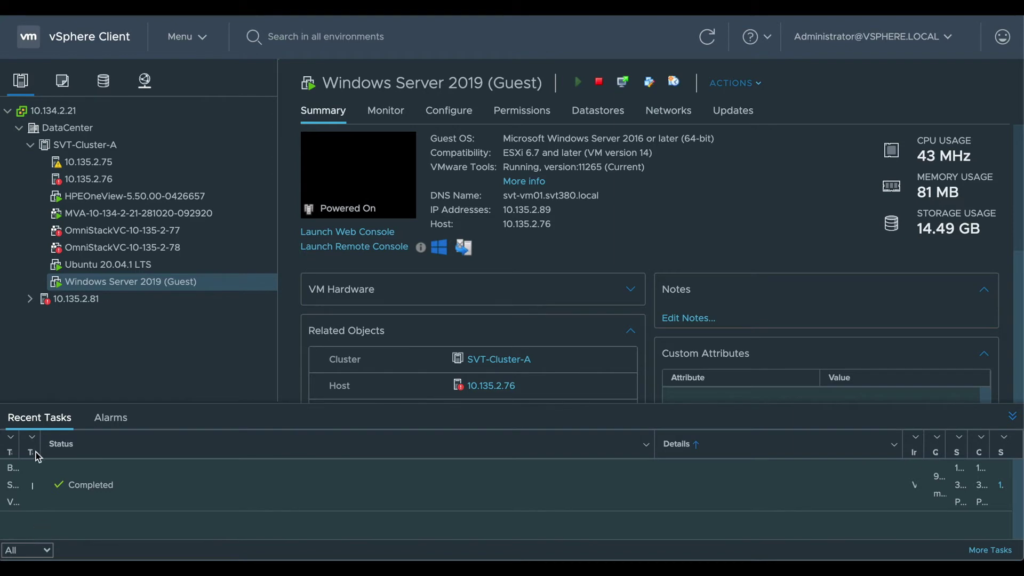
{"action": "double_click", "coordinate": [17, 443]}
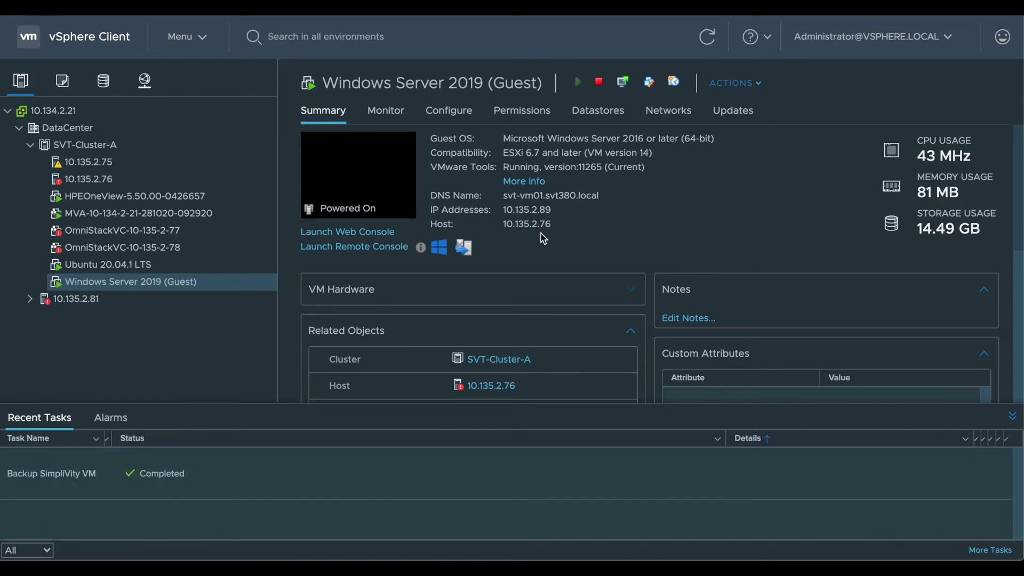
Power off the Windows Server 2019 (Guest) virtual machine and confirm the shutdown
{"action": "left_click", "coordinate": [739, 91]}
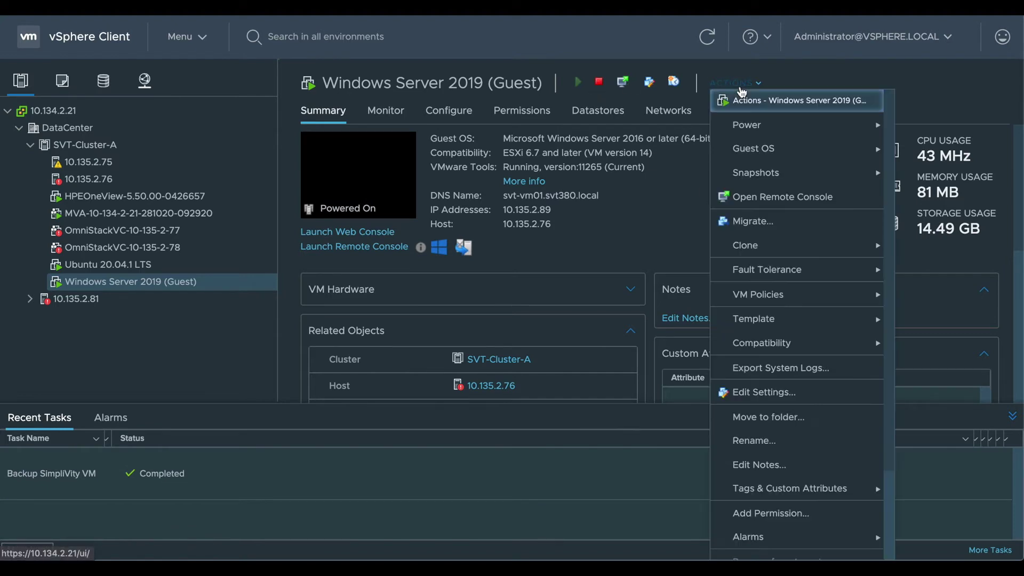
{"action": "mouse_move", "coordinate": [758, 130]}
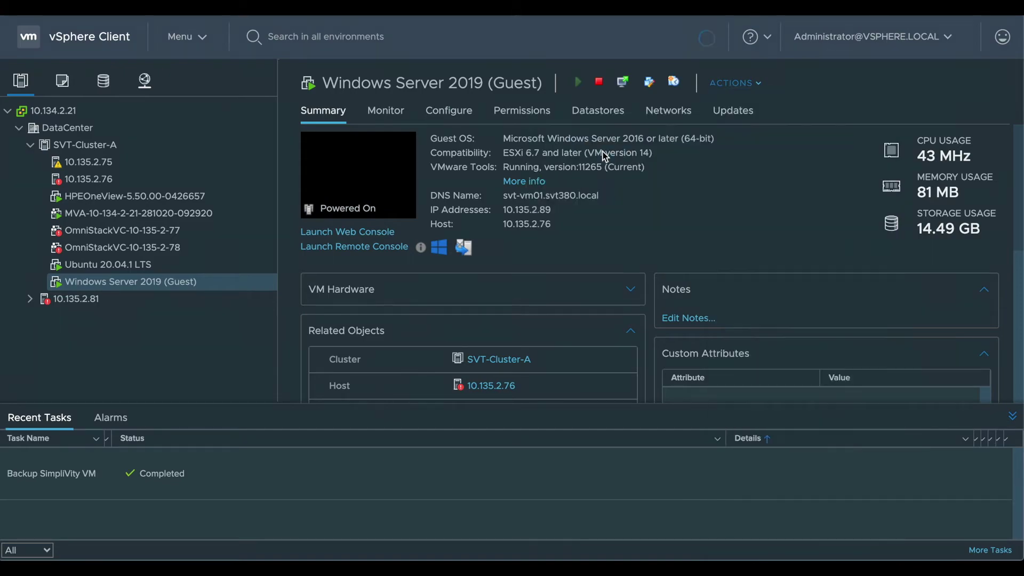
{"action": "left_click", "coordinate": [604, 156]}
{"action": "left_click", "coordinate": [671, 335]}
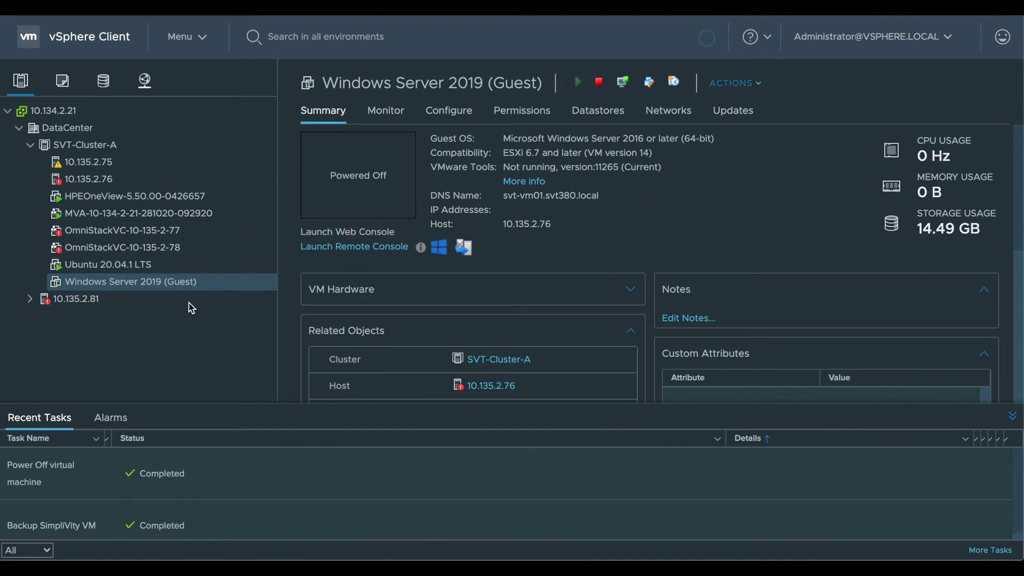
Delete the Windows Server 2019 (Guest) virtual machine from disk, including its associated disks
{"action": "right_click", "coordinate": [167, 283]}
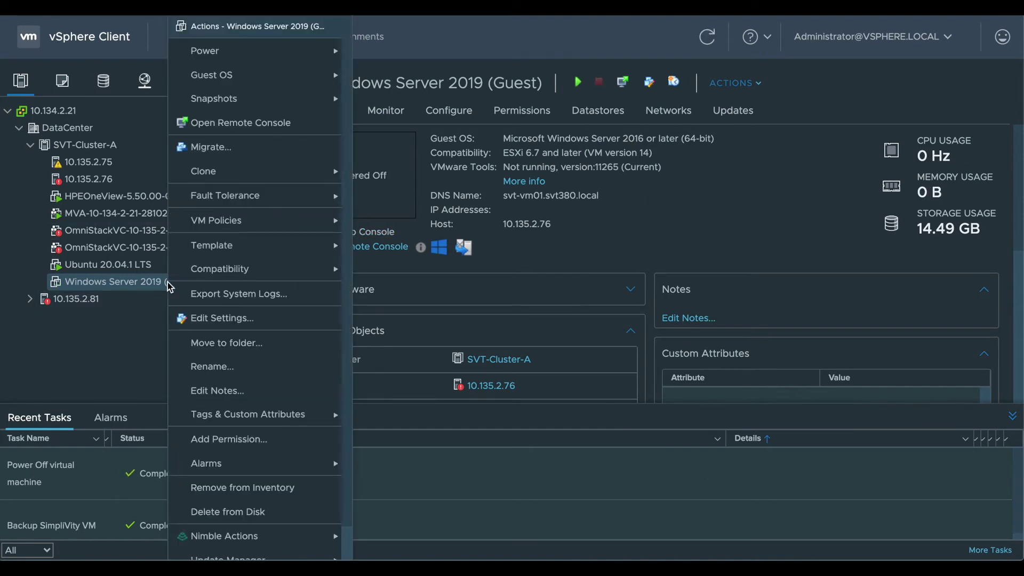
{"action": "left_click", "coordinate": [256, 515]}
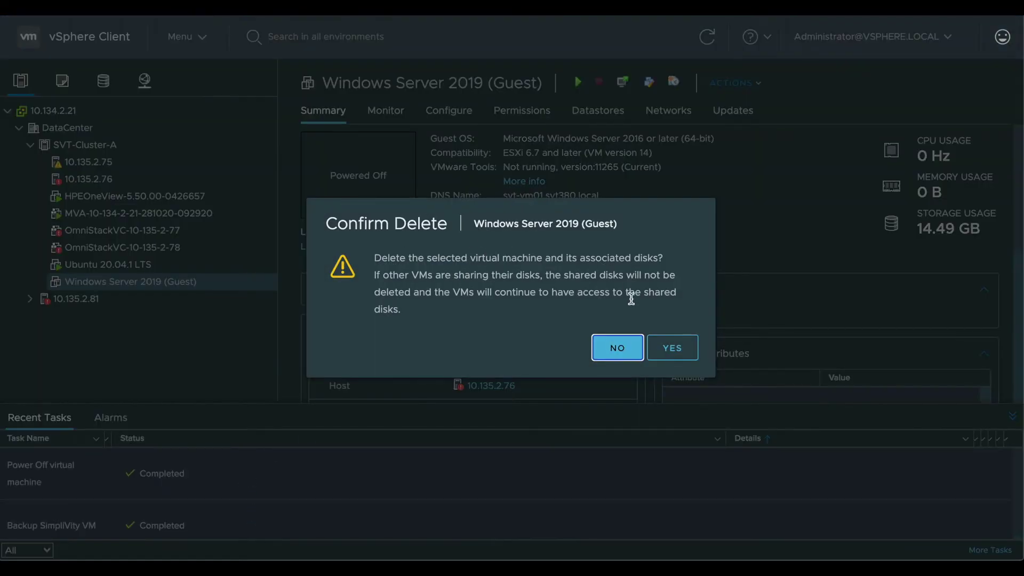
{"action": "left_click", "coordinate": [672, 349]}
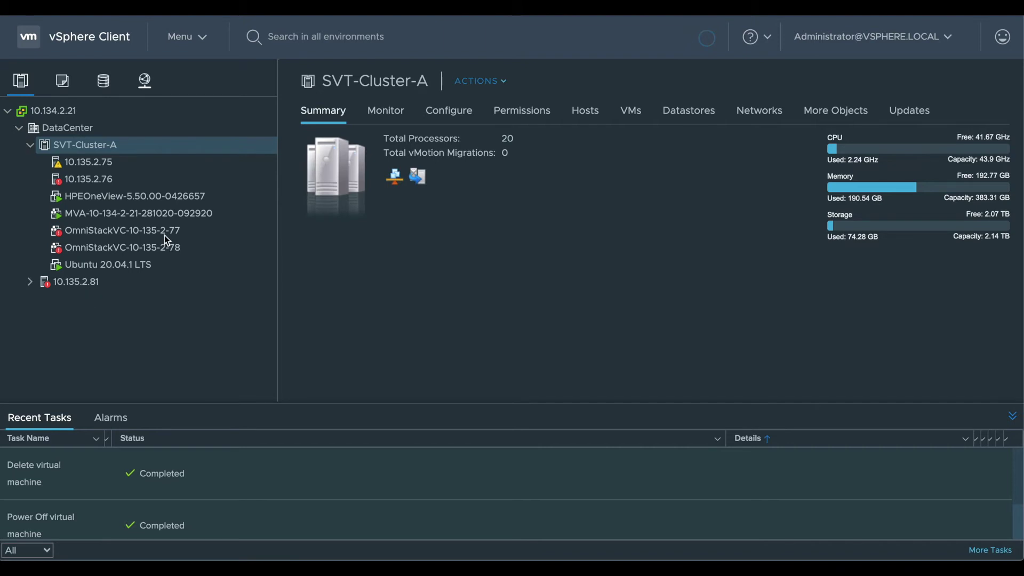
Open the HPE SimpliVity backup search for SVT-Cluster-A
{"action": "right_click", "coordinate": [108, 146]}
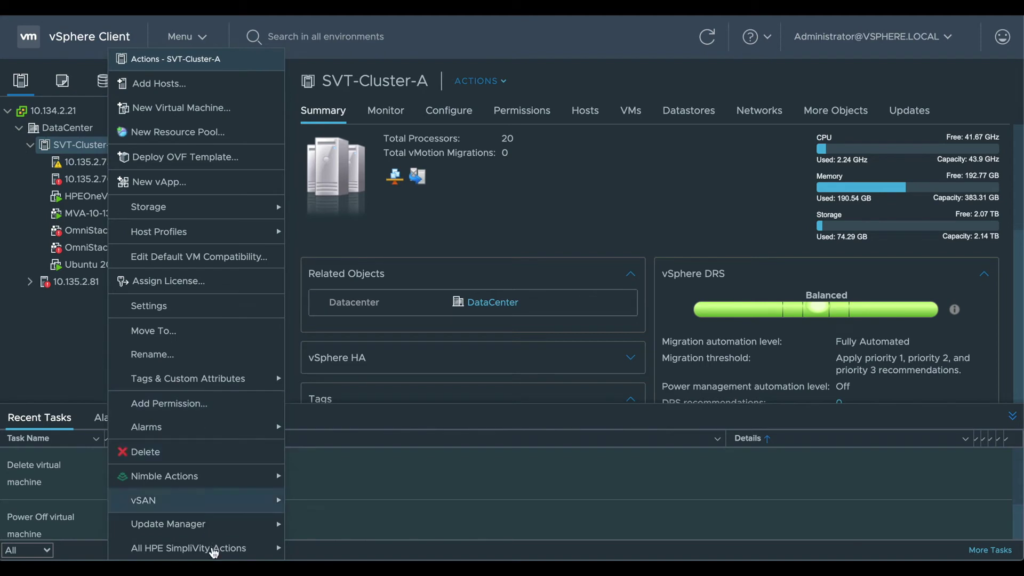
{"action": "mouse_move", "coordinate": [213, 550]}
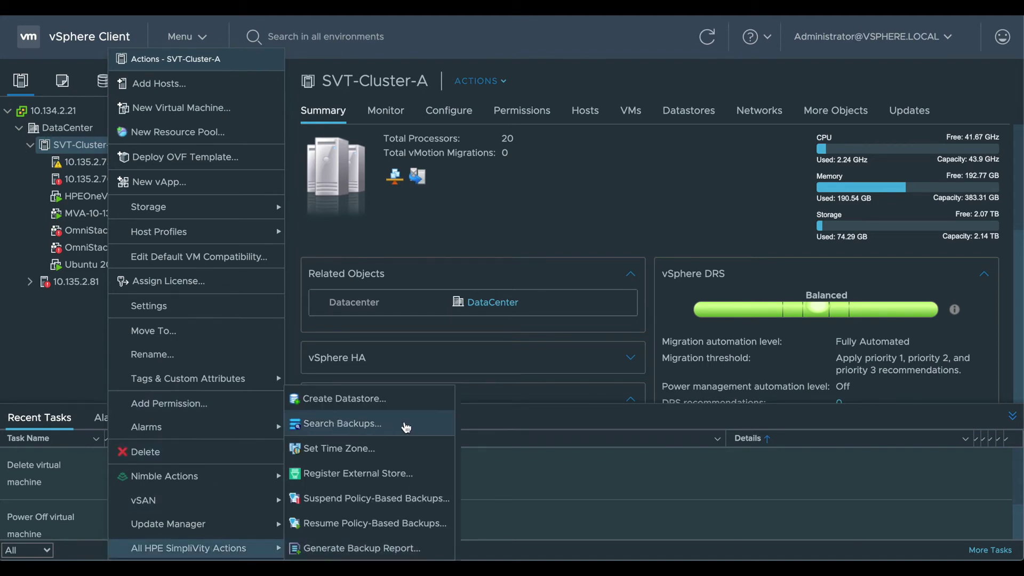
{"action": "left_click", "coordinate": [382, 426]}
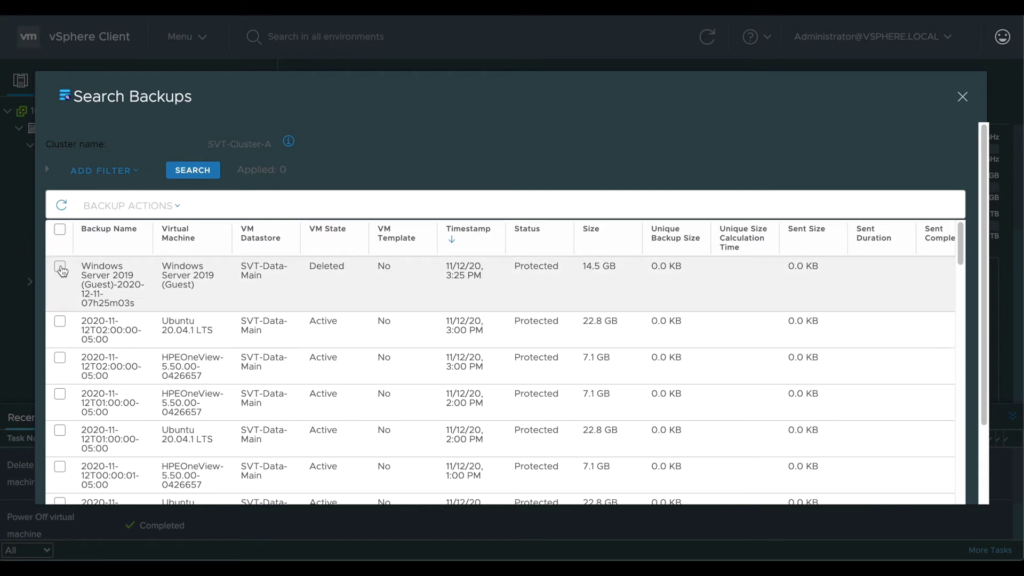
Restore the deleted Windows Server 2019 (Guest) backup as a new virtual machine on the SVT-Data-Main datastore, and close the backup search
{"action": "left_click", "coordinate": [60, 267]}
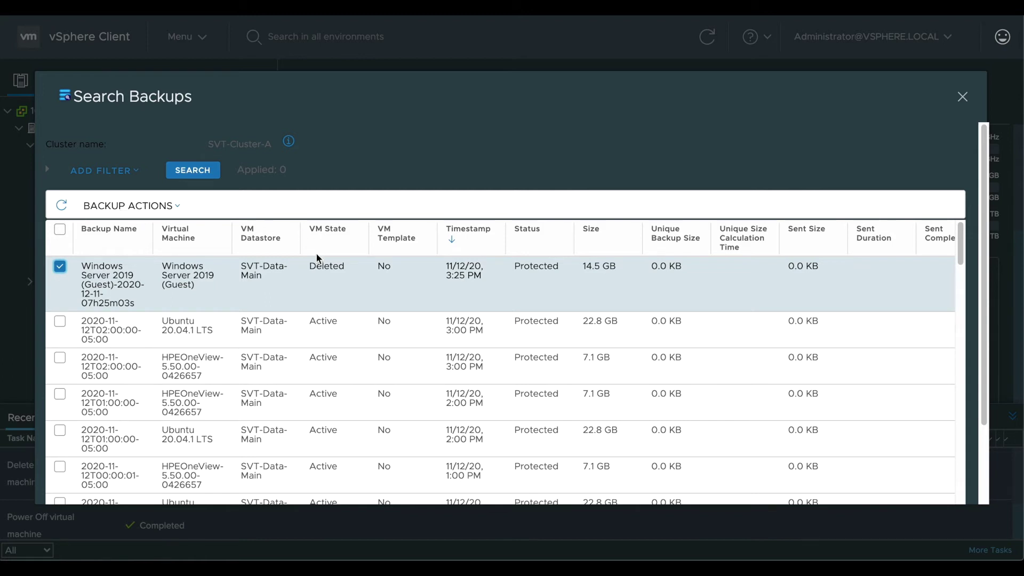
{"action": "left_click", "coordinate": [152, 211]}
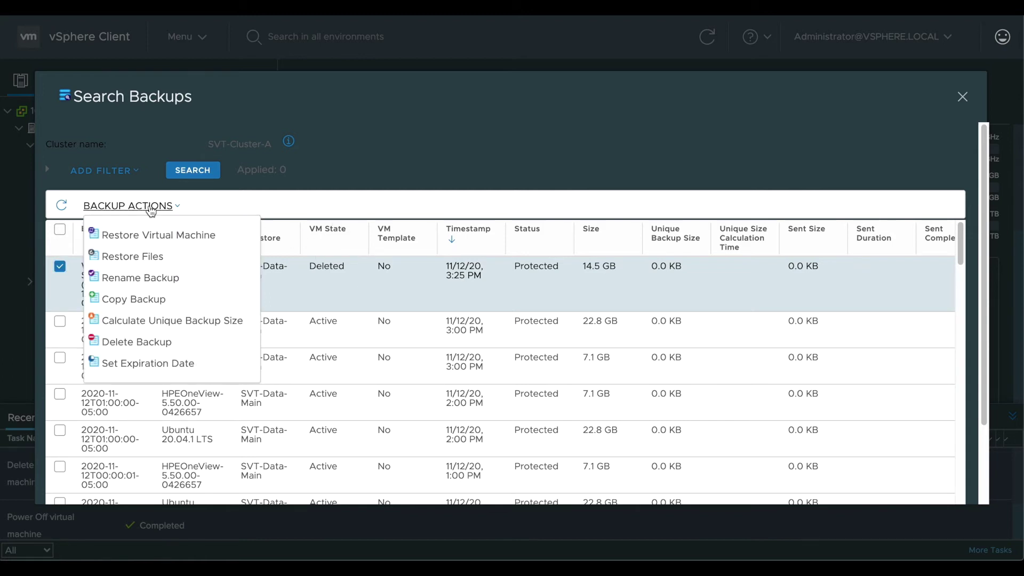
{"action": "left_click", "coordinate": [210, 238]}
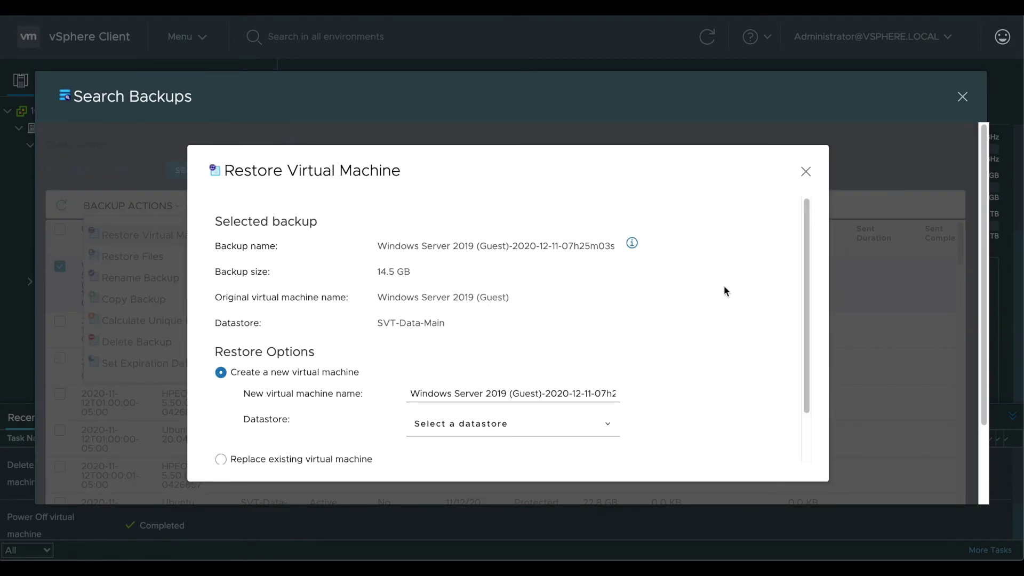
{"action": "scroll", "coordinate": [727, 299], "scroll_direction": "down", "scroll_amount": 3}
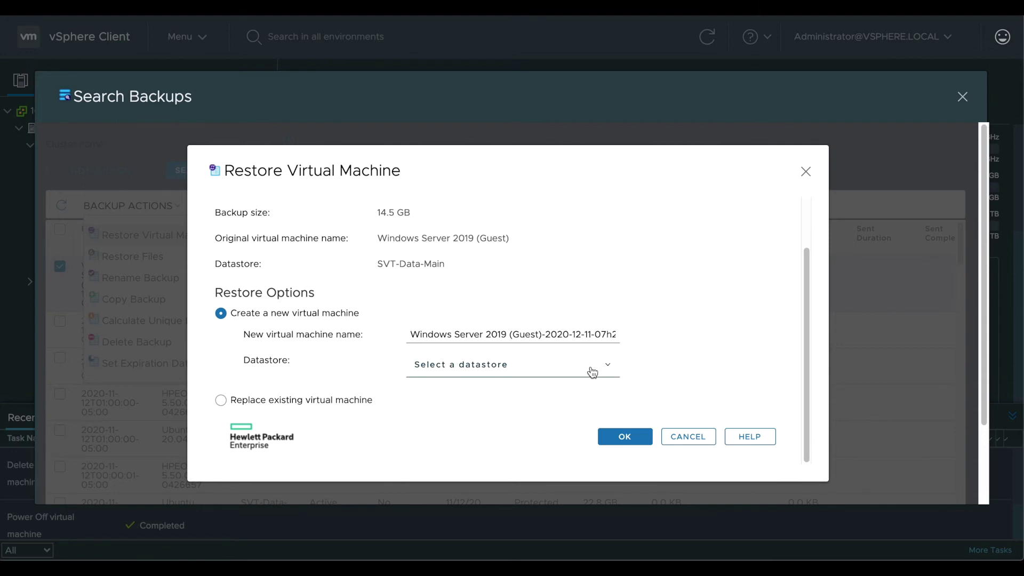
{"action": "left_click", "coordinate": [593, 372]}
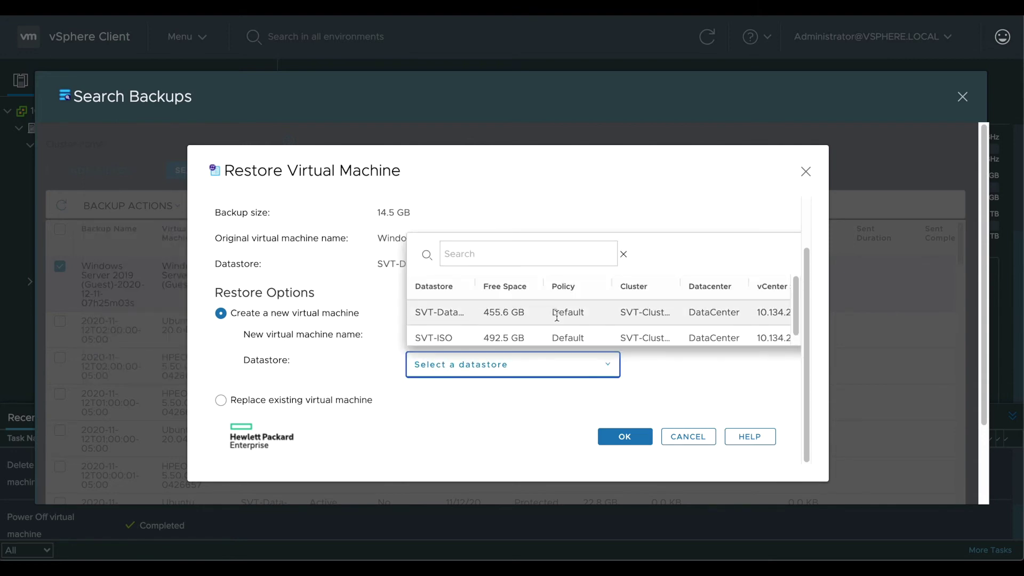
{"action": "scroll", "coordinate": [550, 323], "scroll_direction": "down", "scroll_amount": 1}
{"action": "scroll", "coordinate": [490, 325], "scroll_direction": "up", "scroll_amount": 2}
{"action": "left_click", "coordinate": [474, 320]}
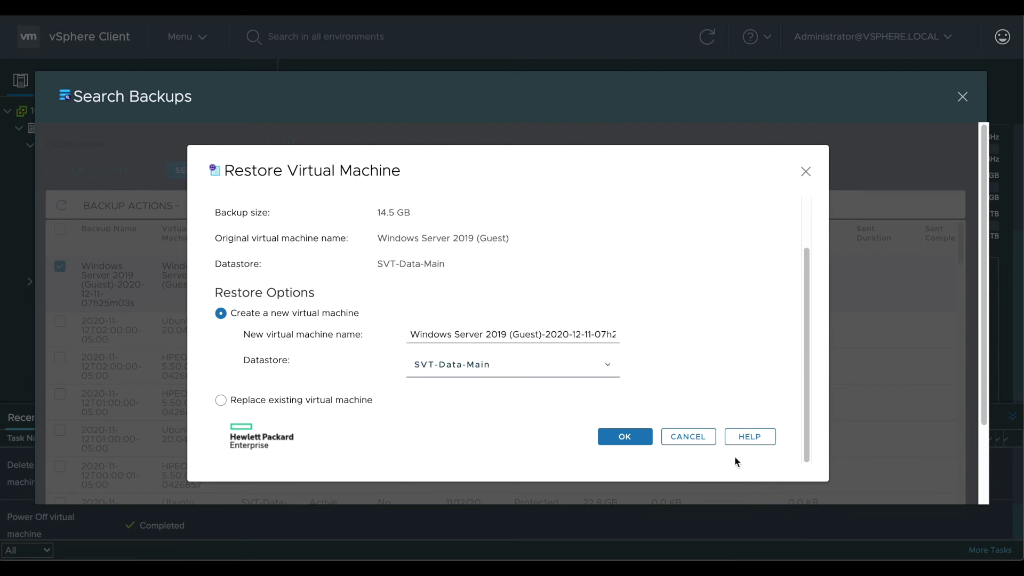
{"action": "left_click", "coordinate": [626, 438]}
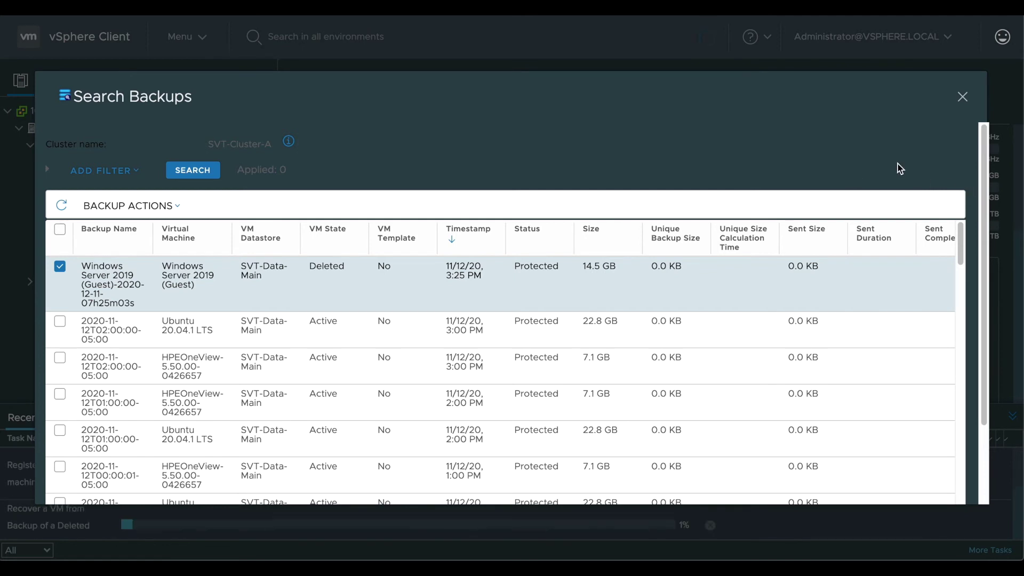
{"action": "left_click", "coordinate": [116, 207]}
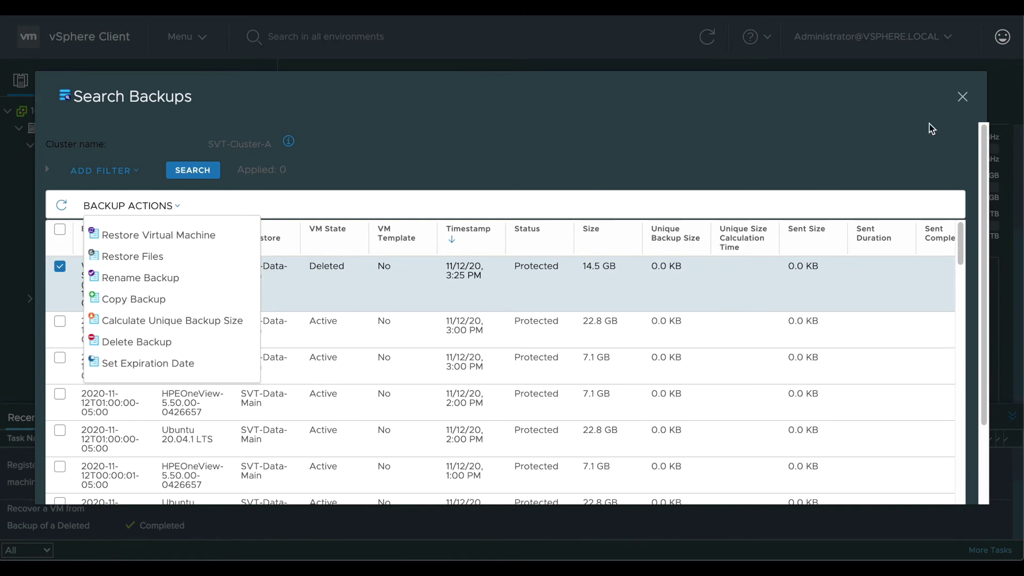
{"action": "left_click", "coordinate": [941, 113]}
{"action": "left_click", "coordinate": [963, 96]}
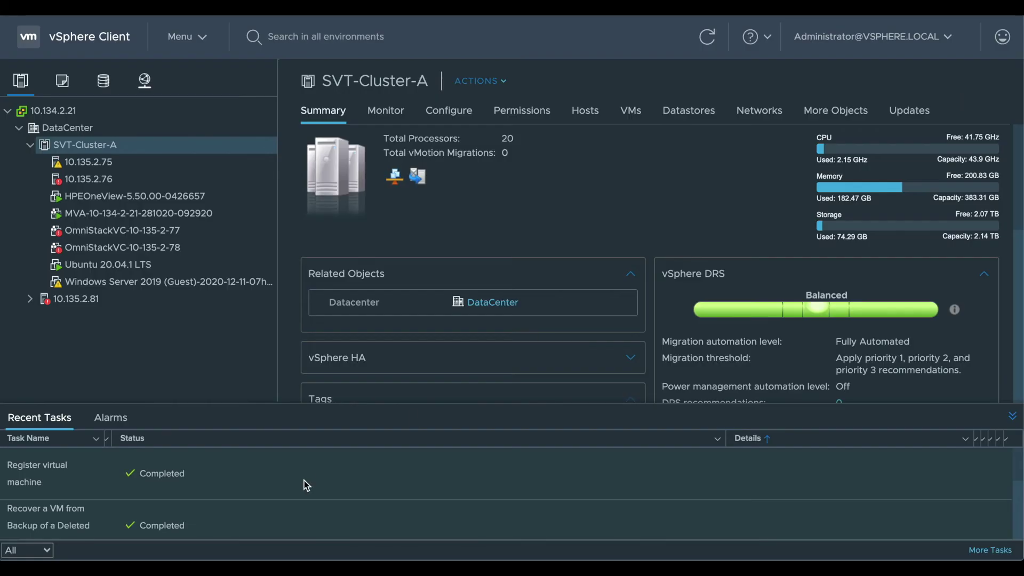
Power on the restored Windows Server 2019 (Guest) virtual machine in SVT-Cluster-A
{"action": "left_click", "coordinate": [221, 287]}
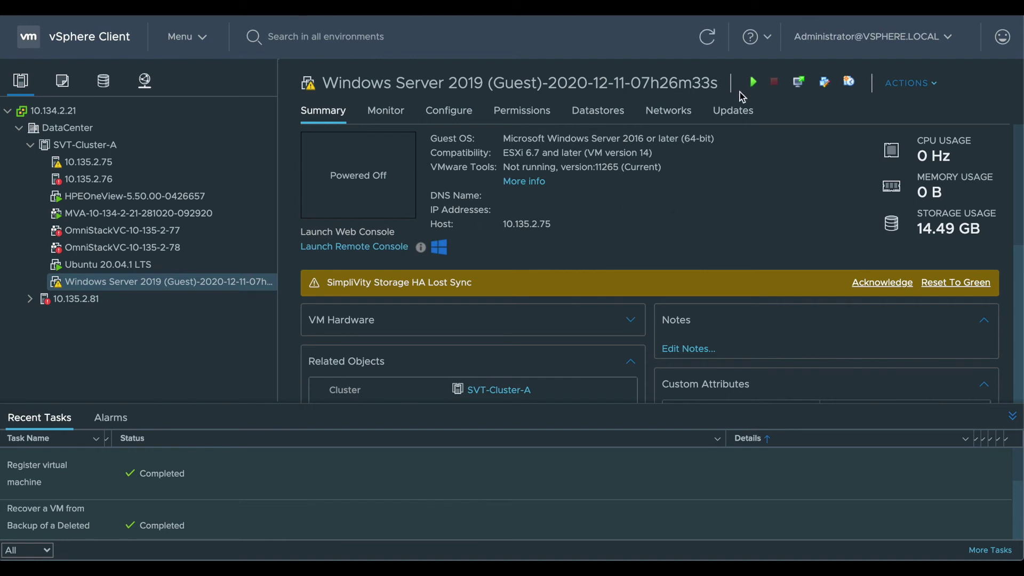
{"action": "left_click", "coordinate": [918, 88]}
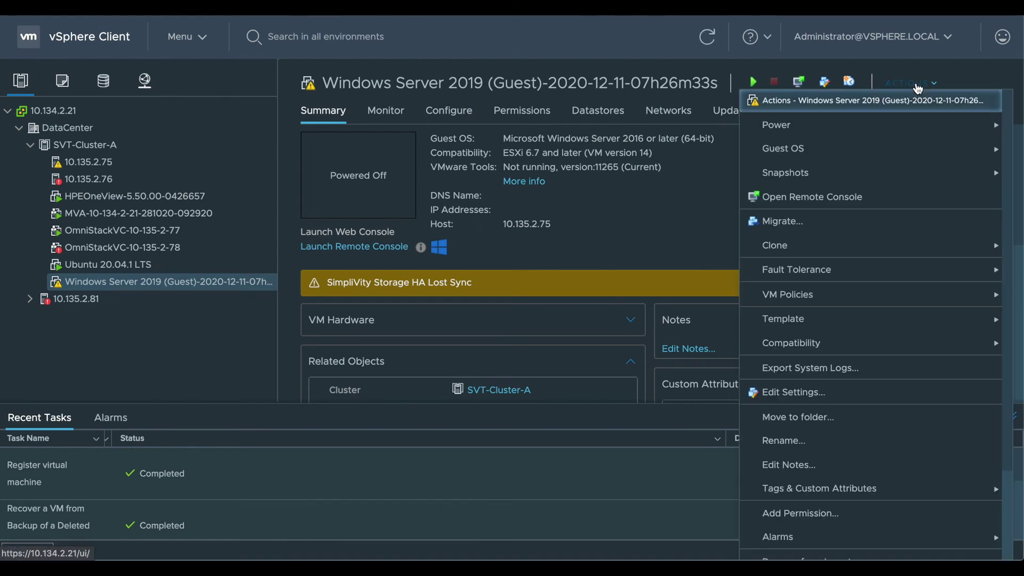
{"action": "mouse_move", "coordinate": [852, 131]}
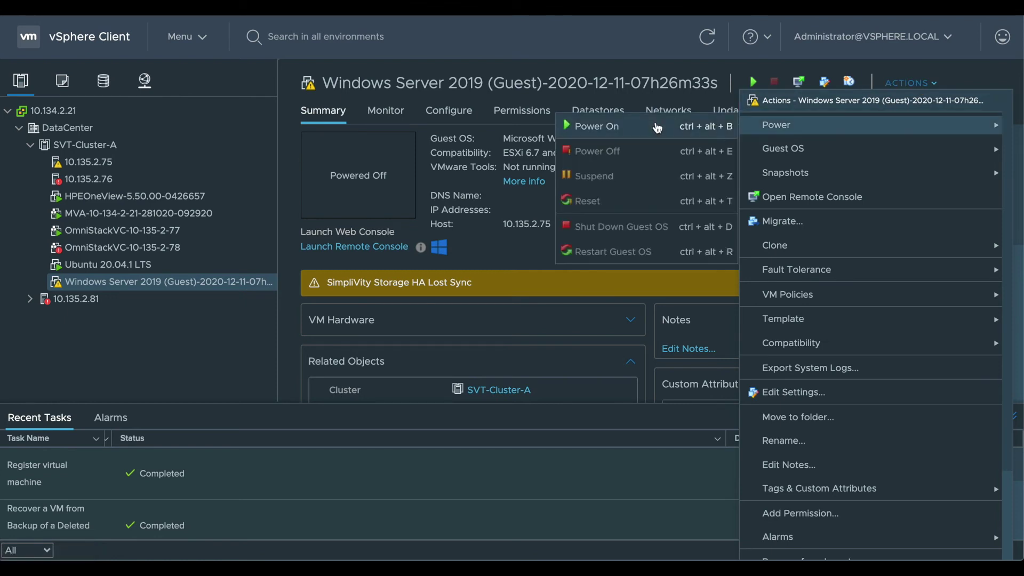
{"action": "left_click", "coordinate": [657, 128]}
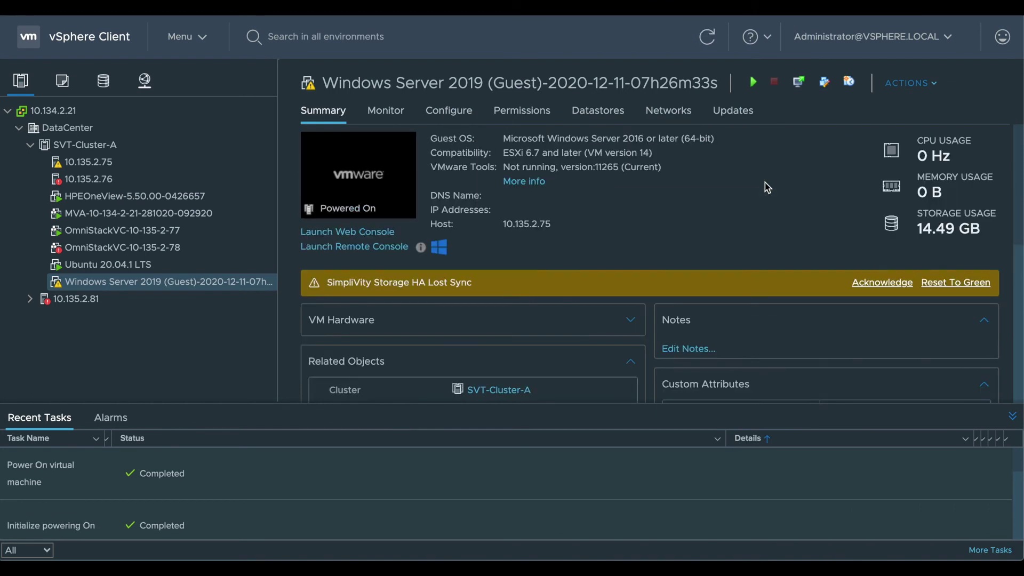
Launch the restored virtual machine's Web Console and sign in to Windows with the Administrator account password
{"action": "left_click", "coordinate": [360, 178]}
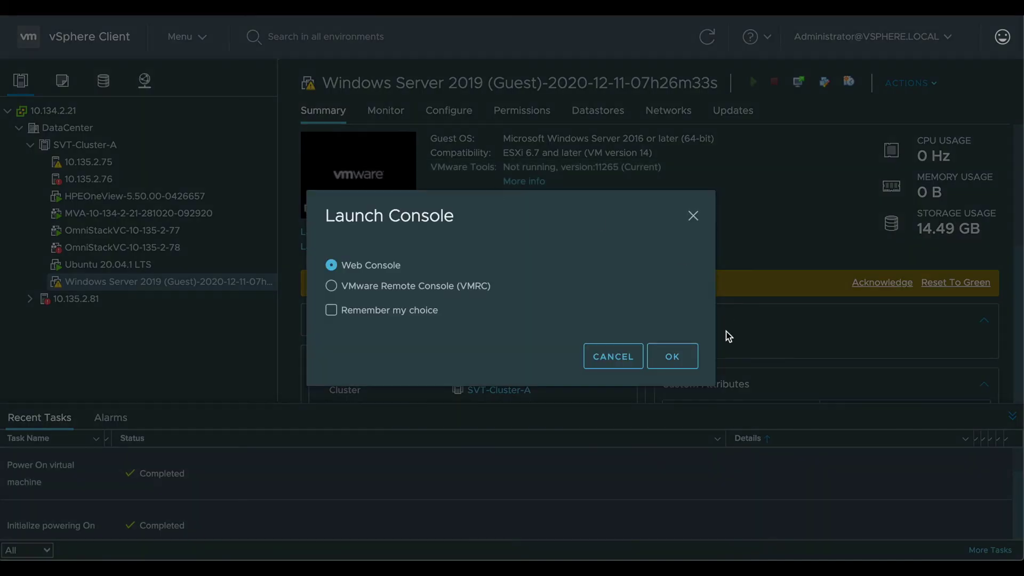
{"action": "left_click", "coordinate": [688, 364]}
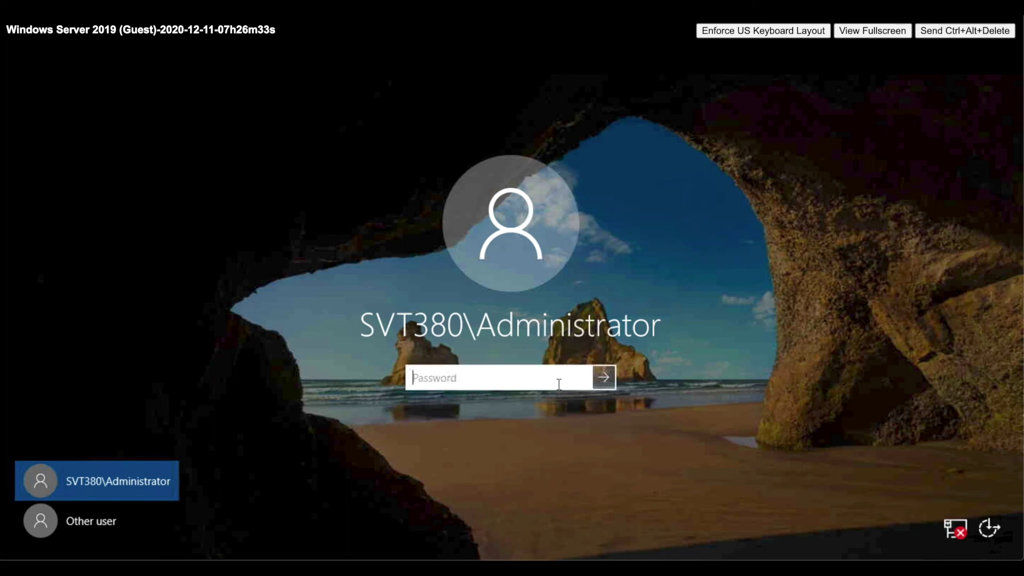
{"action": "type", "text": "**********"}
{"action": "key", "text": "Return"}
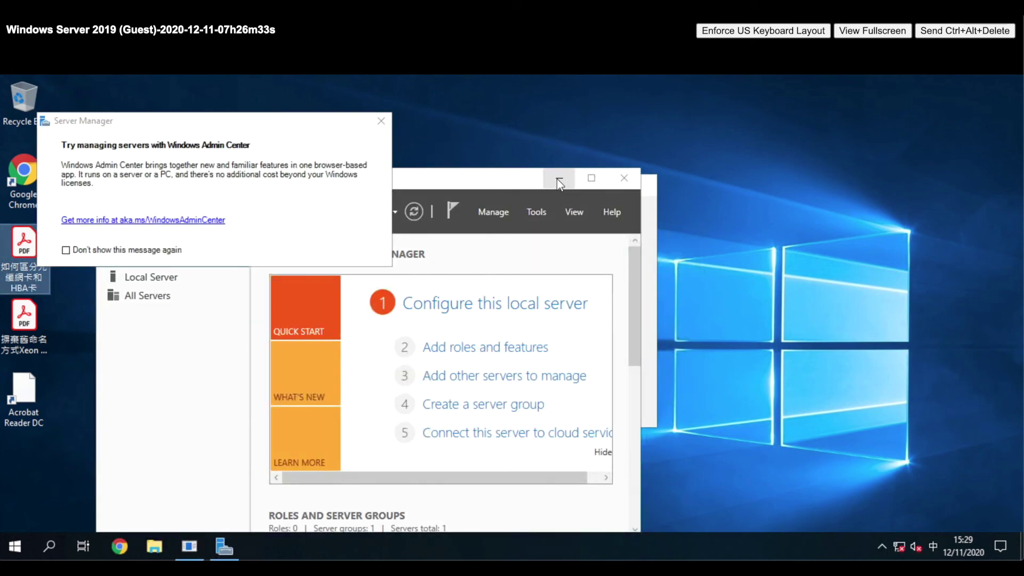
Clear Server Manager off the guest desktop, open 如何區分光纖網卡和HBA卡.pdf to check its content, and close Acrobat Reader
{"action": "left_click", "coordinate": [558, 180]}
{"action": "left_click", "coordinate": [586, 412]}
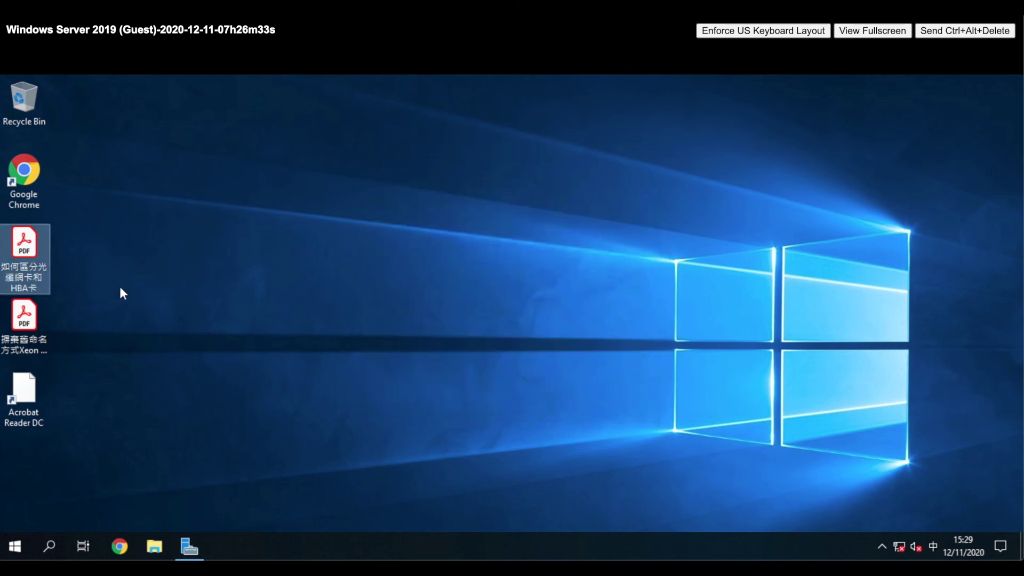
{"action": "double_click", "coordinate": [36, 250]}
{"action": "left_click", "coordinate": [555, 455]}
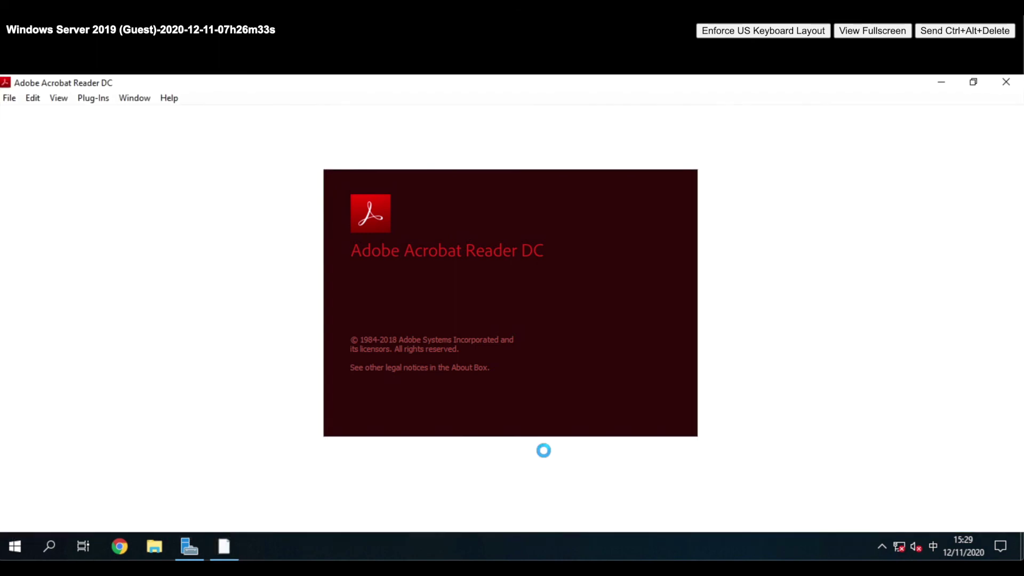
{"action": "scroll", "coordinate": [555, 331], "scroll_direction": "down", "scroll_amount": 1}
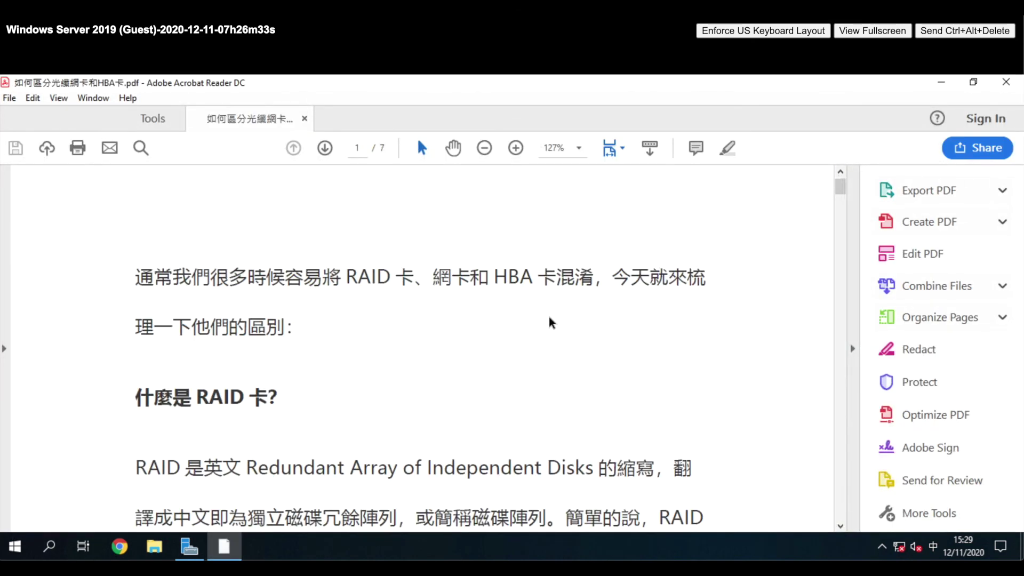
{"action": "scroll", "coordinate": [562, 295], "scroll_direction": "down", "scroll_amount": 1}
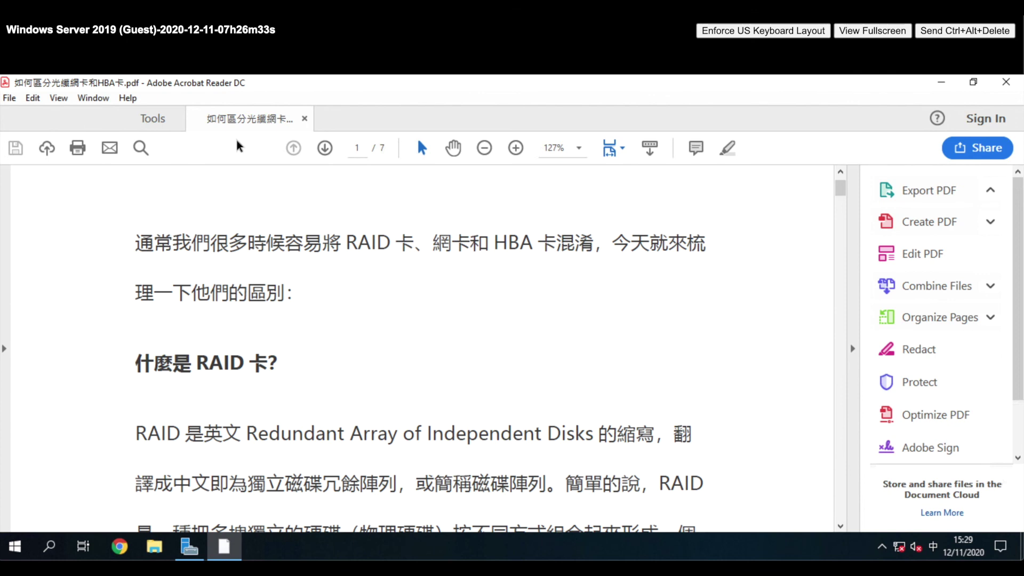
{"action": "left_click", "coordinate": [305, 119]}
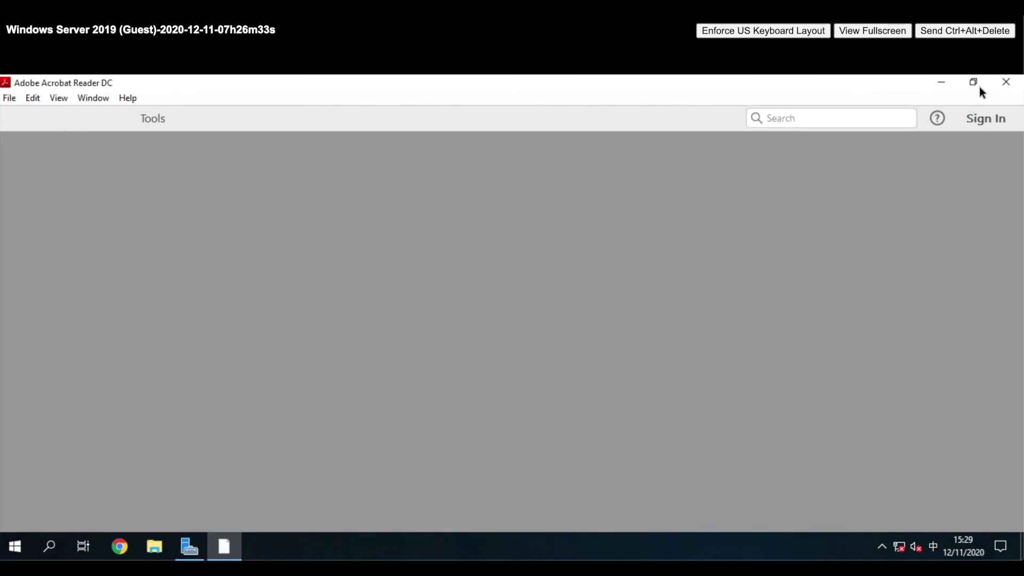
{"action": "left_click", "coordinate": [1012, 86]}
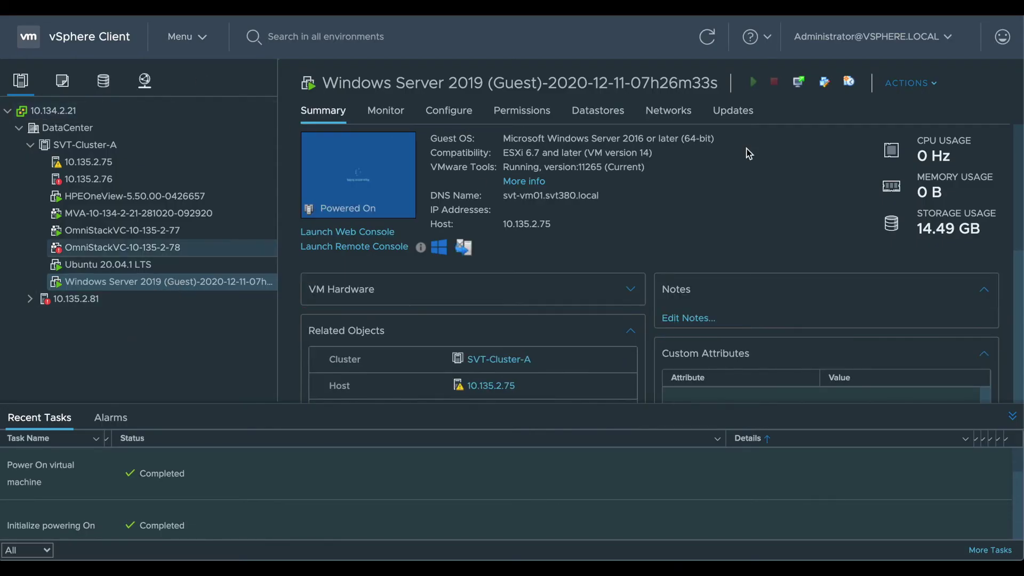
Review the restored virtual machine's virtual hardware settings without applying changes, and return to the SVT-Cluster-A summary
{"action": "right_click", "coordinate": [187, 290]}
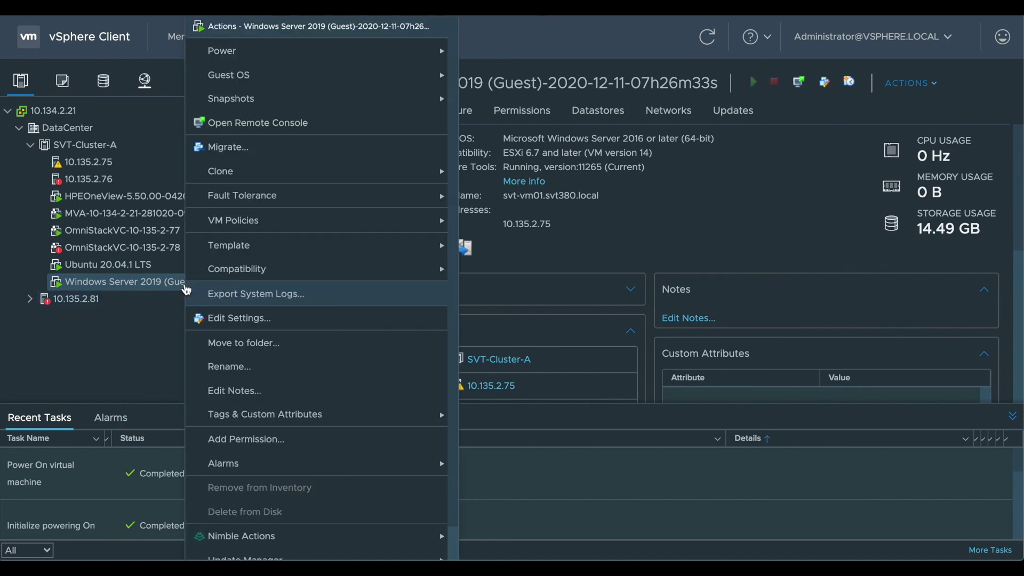
{"action": "left_click", "coordinate": [285, 319]}
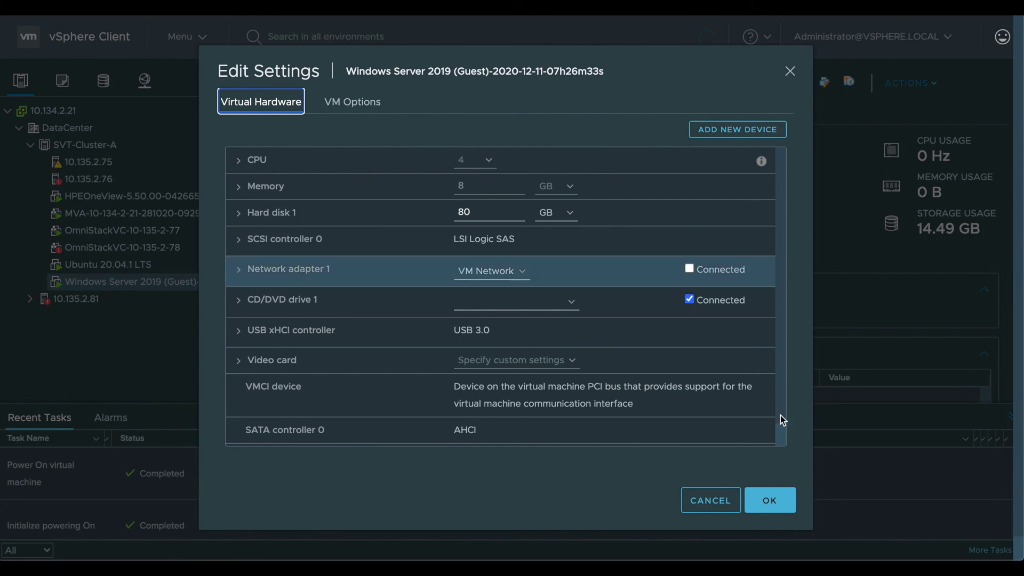
{"action": "left_click", "coordinate": [711, 500]}
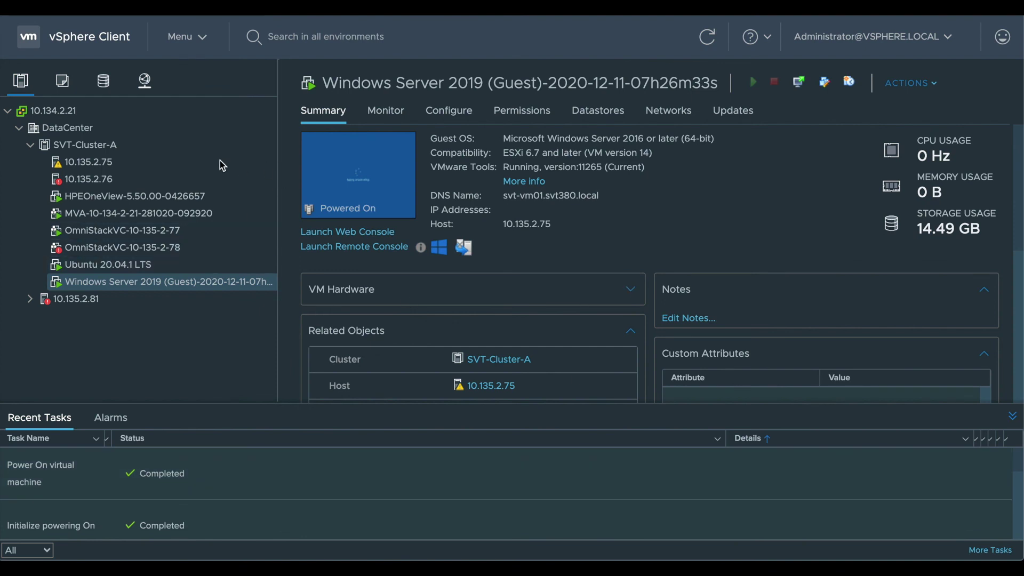
{"action": "left_click", "coordinate": [84, 145]}
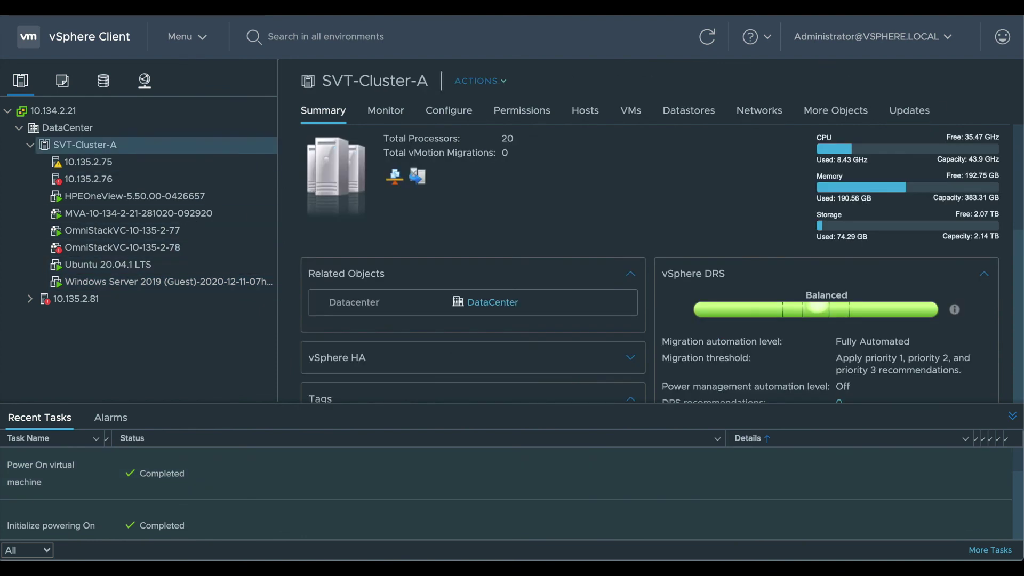